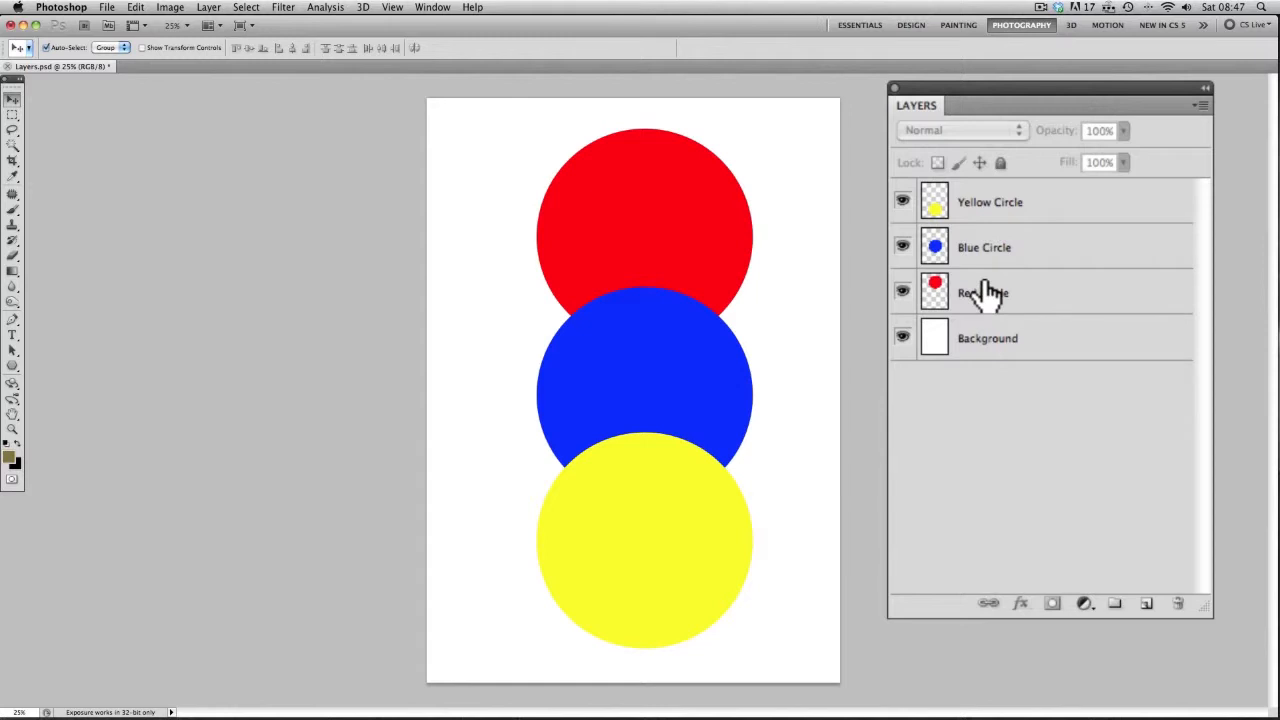
Offset the blue circle towards the page's left side and the yellow circle towards its lower right
{"action": "mouse_move", "coordinate": [631, 506]}
{"action": "left_mouse_down"}
{"action": "mouse_move", "coordinate": [666, 449]}
{"action": "mouse_move", "coordinate": [598, 418]}
{"action": "mouse_move", "coordinate": [620, 511]}
{"action": "left_mouse_up"}
{"action": "left_click_drag", "start_coordinate": [663, 366], "coordinate": [625, 375]}
{"action": "left_click", "coordinate": [645, 505]}
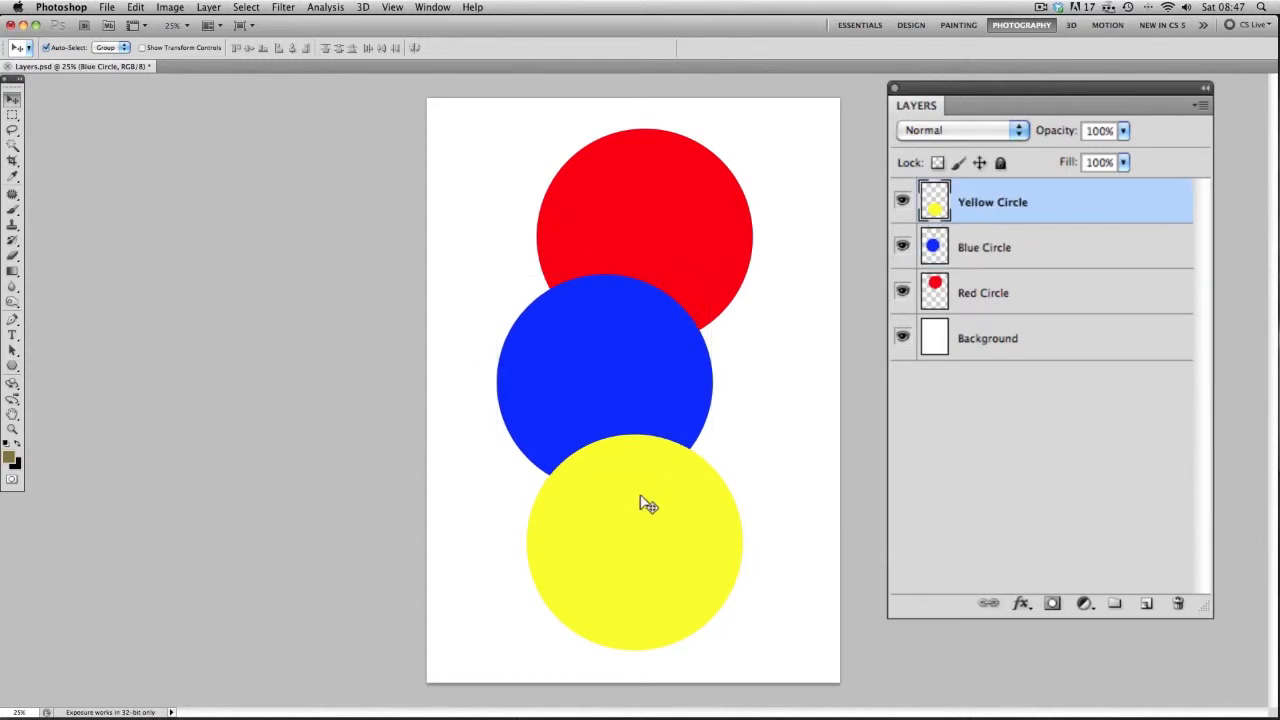
{"action": "left_click_drag", "start_coordinate": [645, 505], "coordinate": [671, 491]}
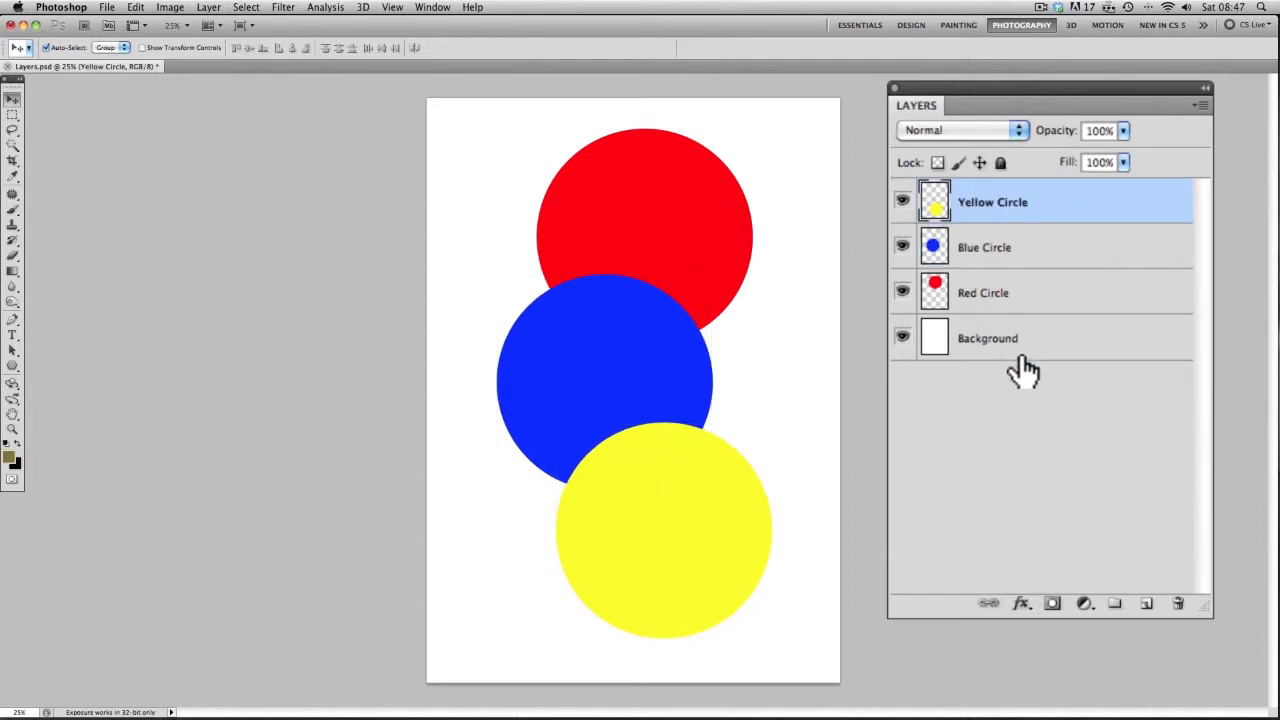
{"action": "left_click_drag", "start_coordinate": [694, 523], "coordinate": [706, 550]}
{"action": "left_click", "coordinate": [1075, 258]}
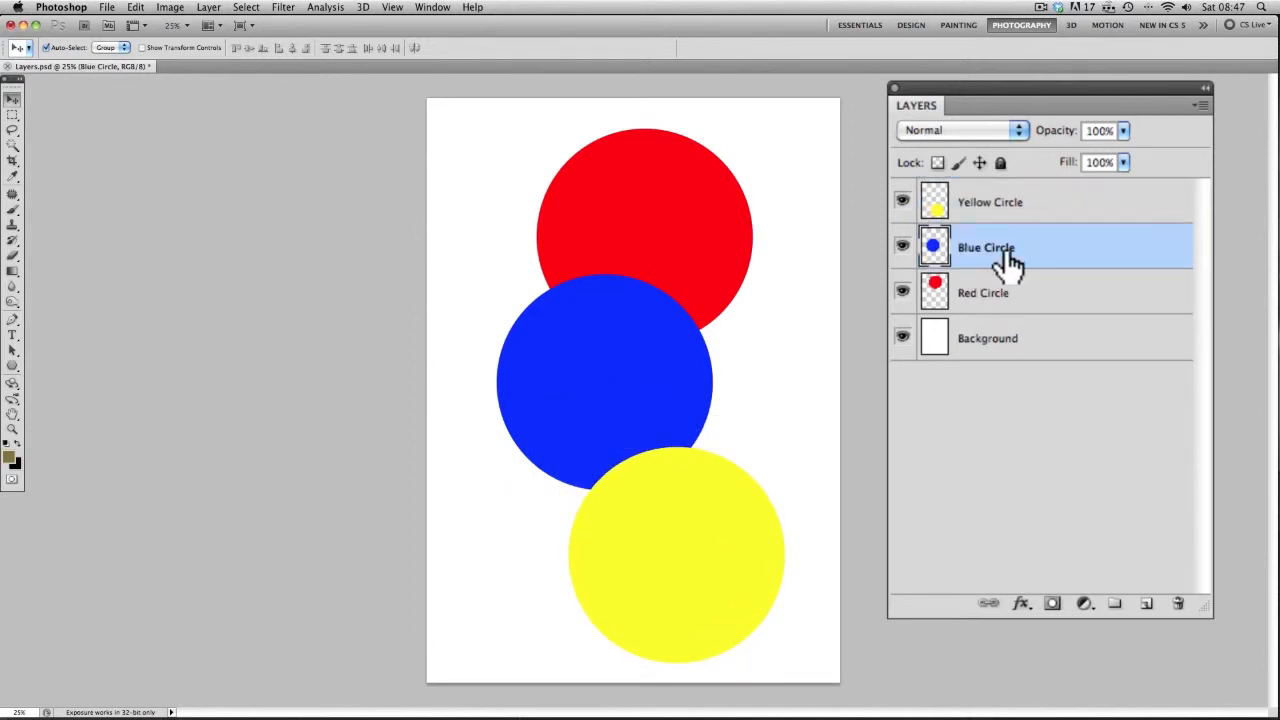
{"action": "left_click_drag", "start_coordinate": [609, 334], "coordinate": [587, 363]}
Raise the Red Circle layer and then the Yellow Circle layer to the top of the stack, moving each circle inward to overlap the others
{"action": "left_click", "coordinate": [1027, 298]}
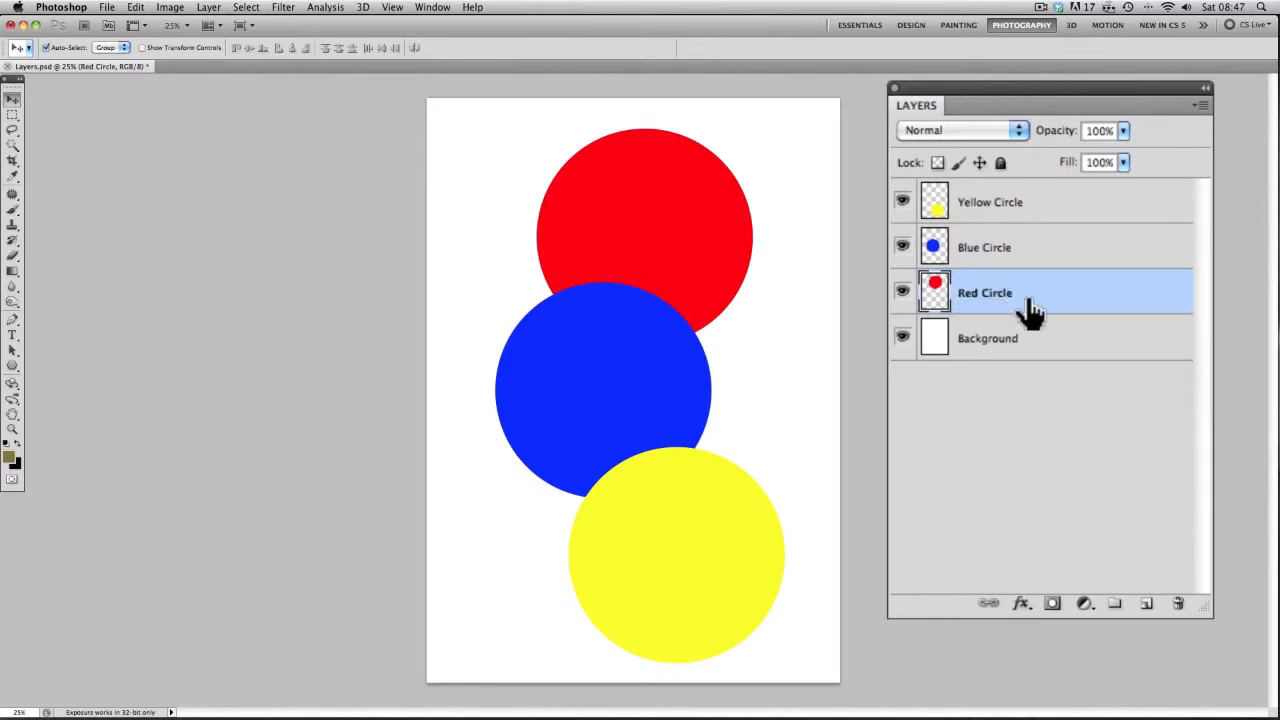
{"action": "mouse_move", "coordinate": [1028, 294]}
{"action": "left_mouse_down"}
{"action": "mouse_move", "coordinate": [1030, 180]}
{"action": "mouse_move", "coordinate": [1032, 202]}
{"action": "left_mouse_up"}
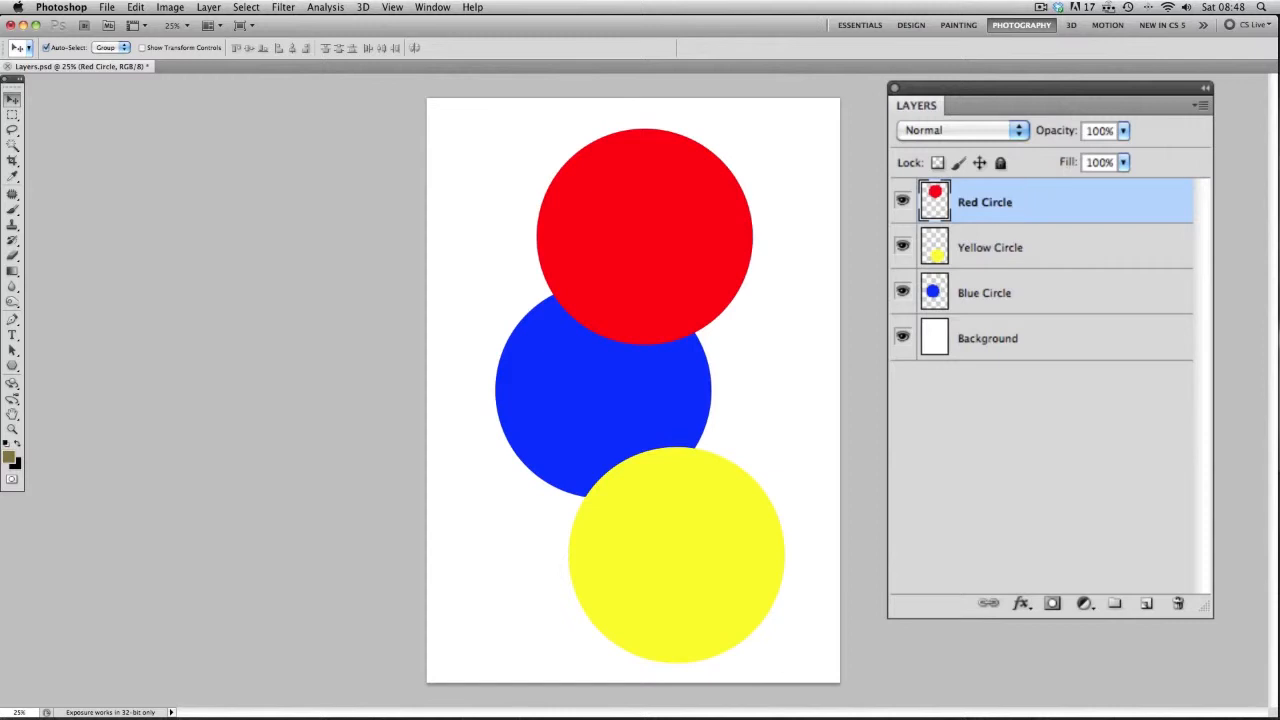
{"action": "left_click_drag", "start_coordinate": [697, 243], "coordinate": [700, 294]}
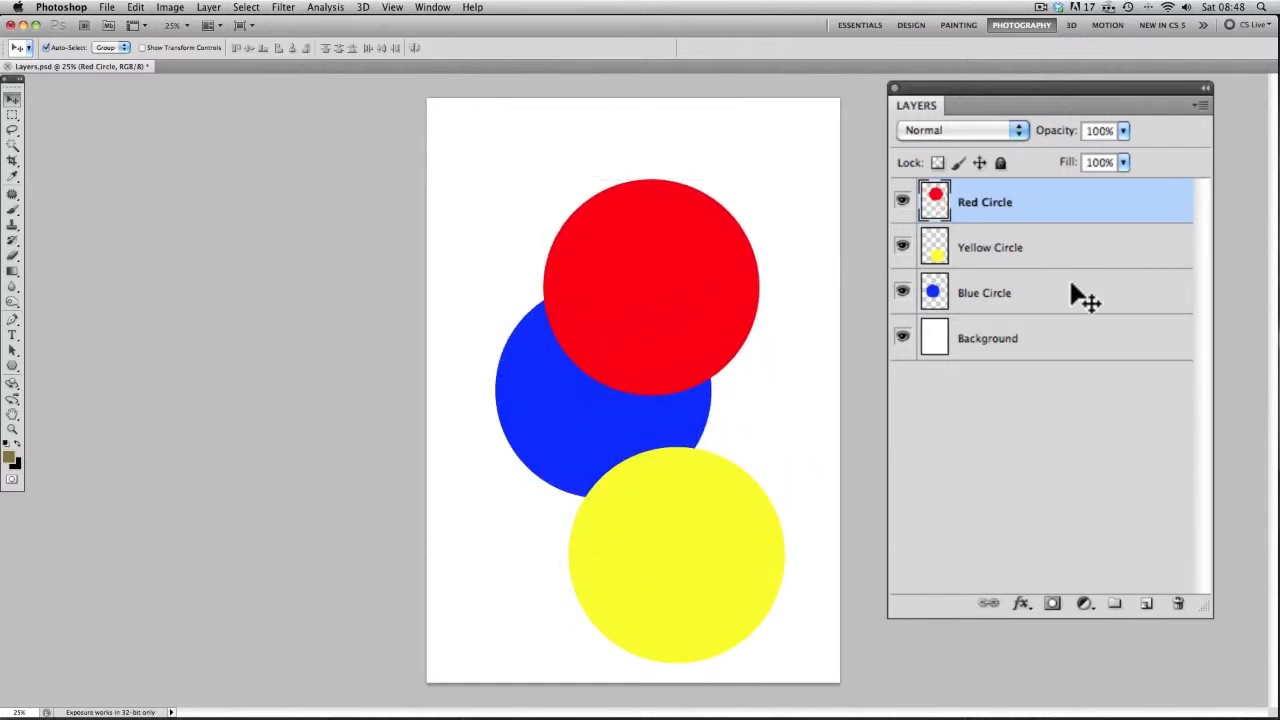
{"action": "left_click_drag", "start_coordinate": [1080, 266], "coordinate": [1088, 200]}
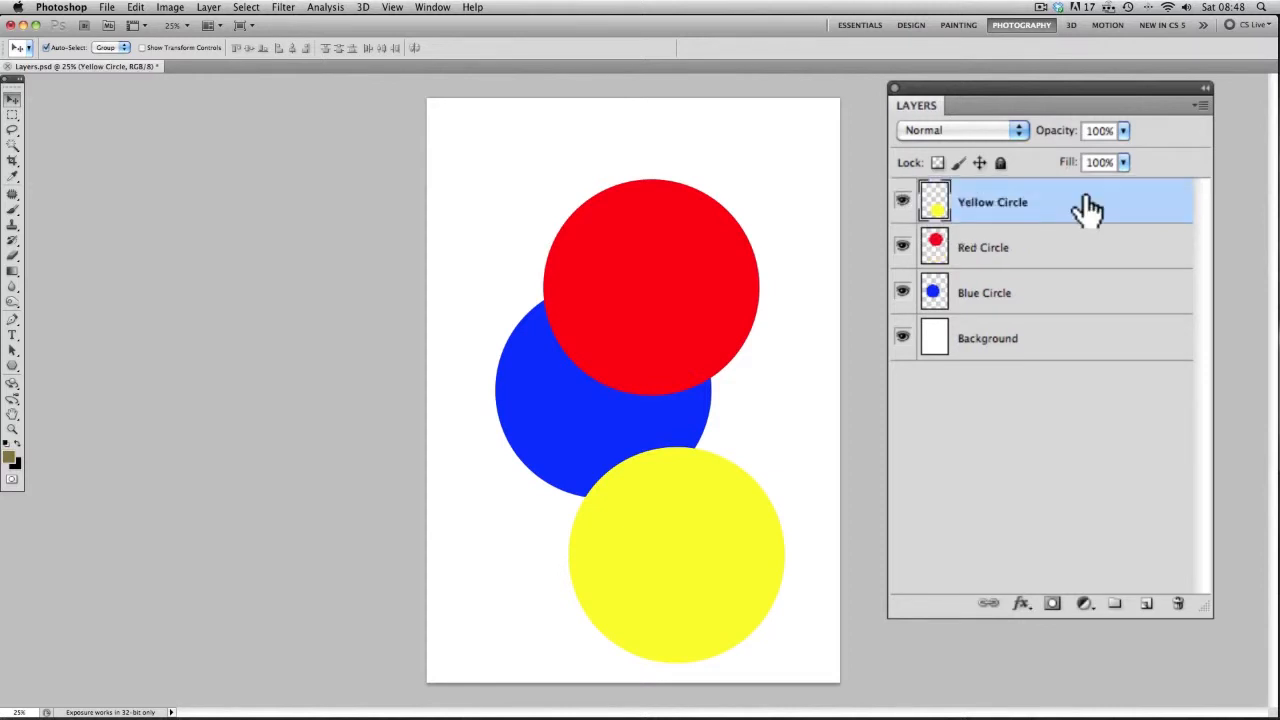
{"action": "left_click_drag", "start_coordinate": [691, 531], "coordinate": [689, 446]}
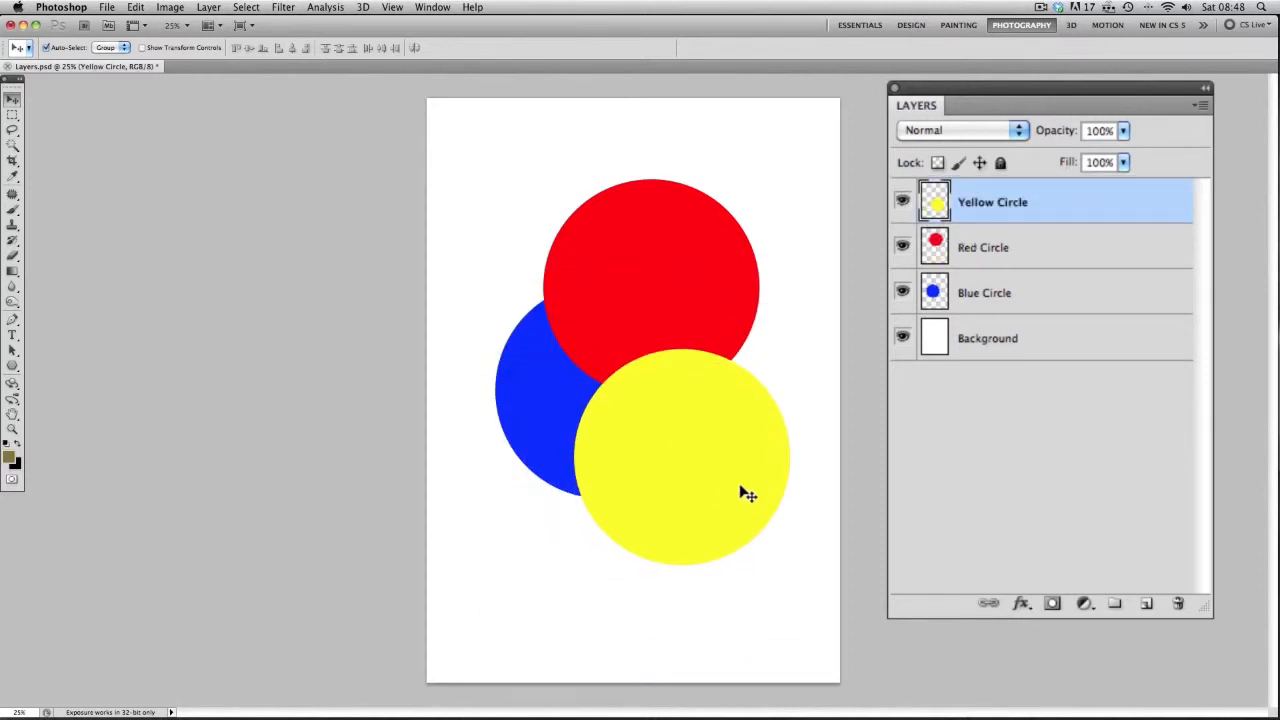
Hide the Yellow Circle, Red Circle and Blue Circle layers, and make all three visible again
{"action": "left_click", "coordinate": [903, 203]}
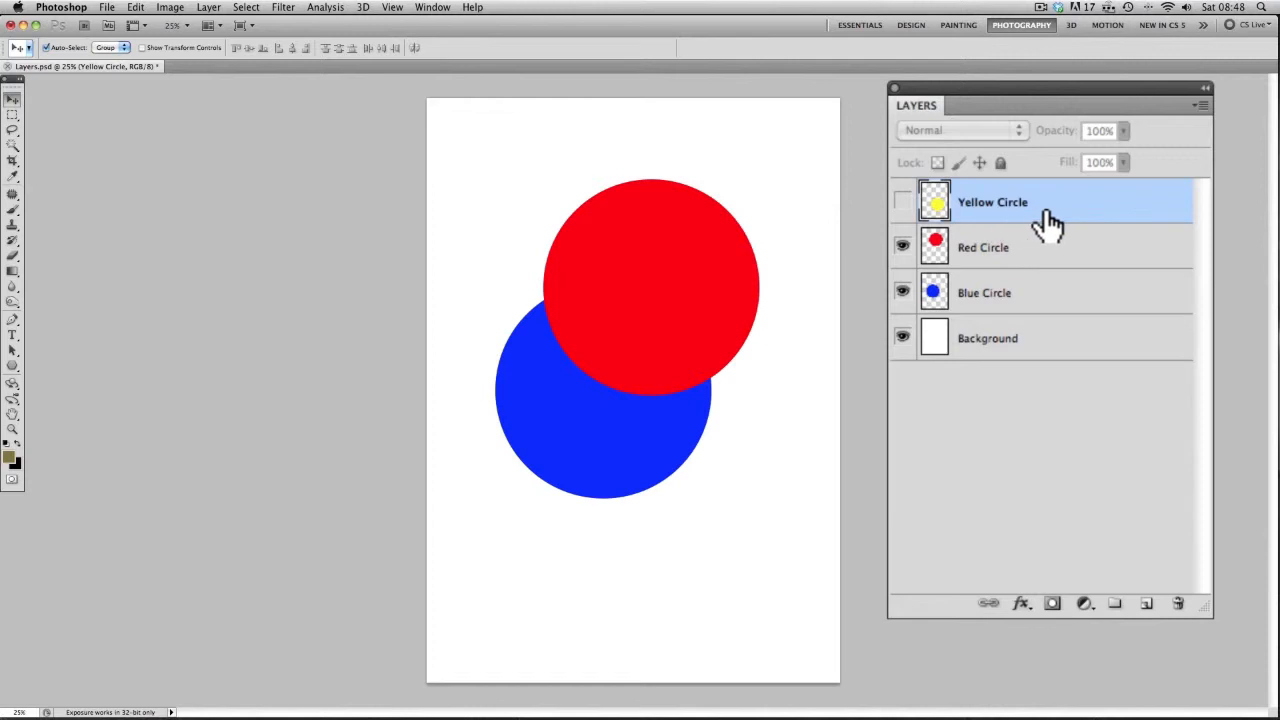
{"action": "left_click", "coordinate": [903, 205]}
{"action": "left_click", "coordinate": [904, 206]}
{"action": "left_click", "coordinate": [904, 248]}
{"action": "left_click", "coordinate": [903, 294]}
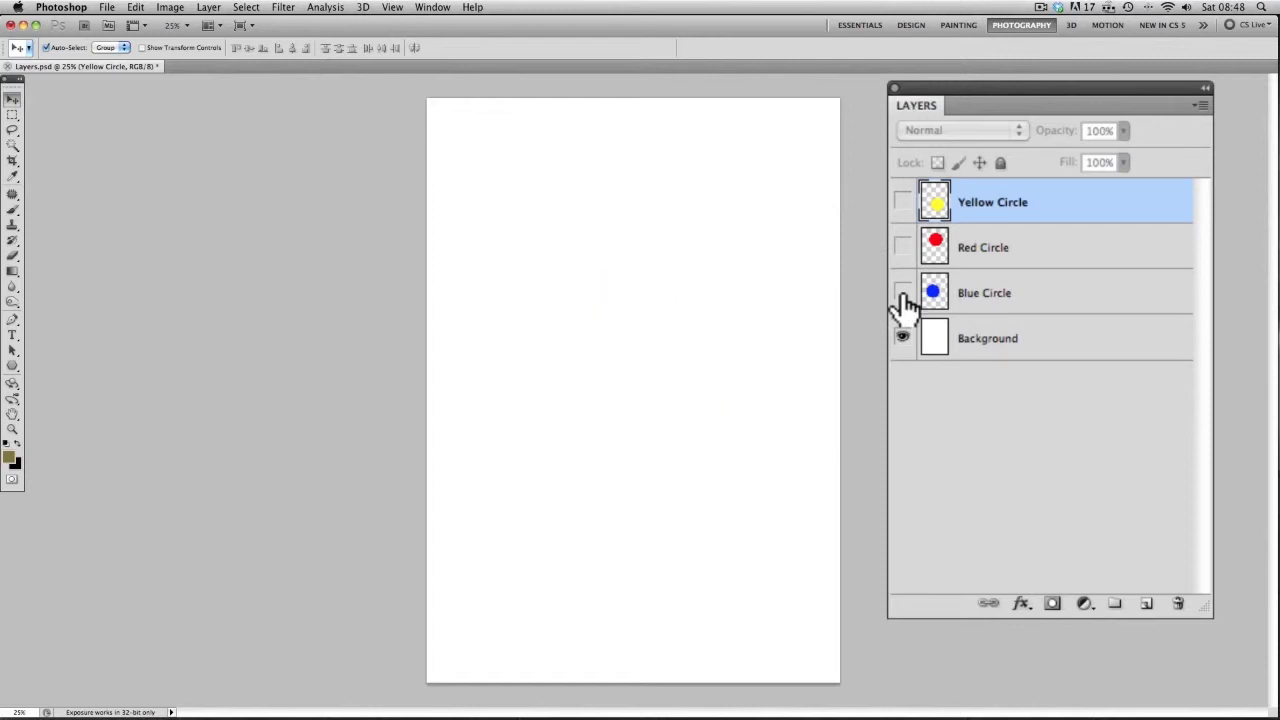
{"action": "left_click", "coordinate": [903, 293]}
{"action": "left_click", "coordinate": [903, 248]}
{"action": "left_click", "coordinate": [903, 205]}
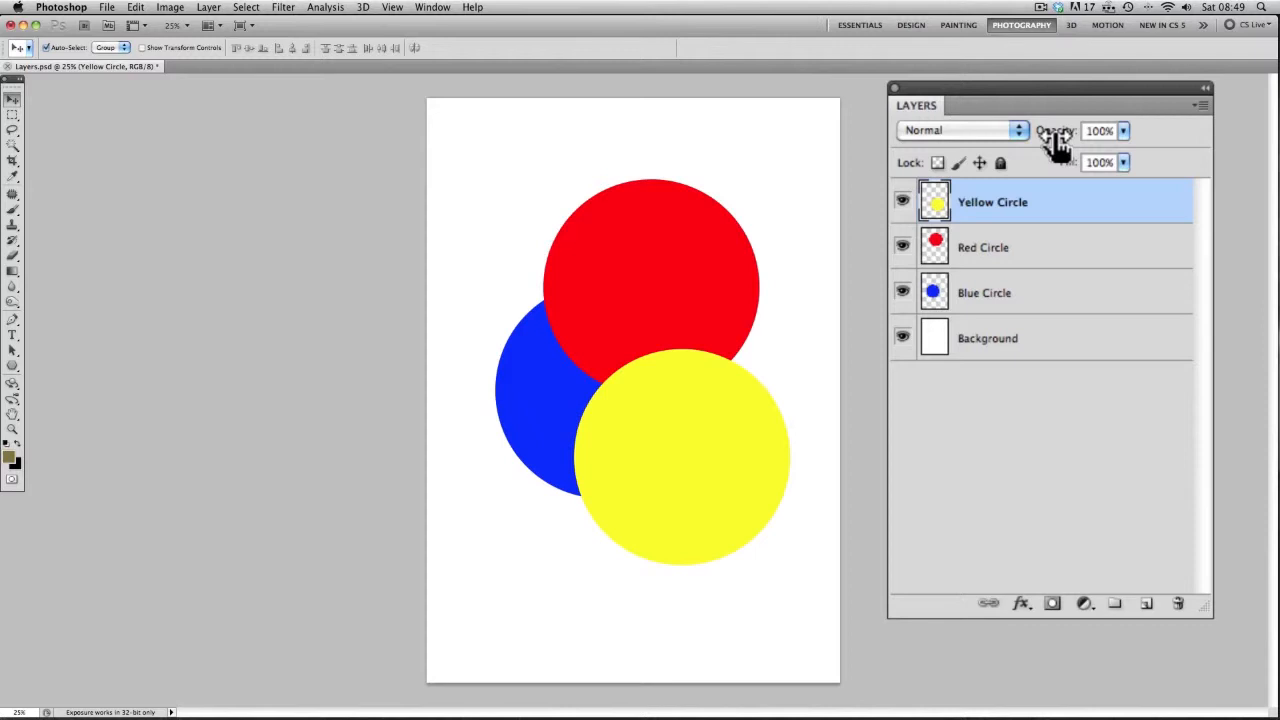
Lower the Yellow Circle layer's opacity to 38% and 0%, and restore it to 100%
{"action": "left_click_drag", "start_coordinate": [1055, 141], "coordinate": [985, 143]}
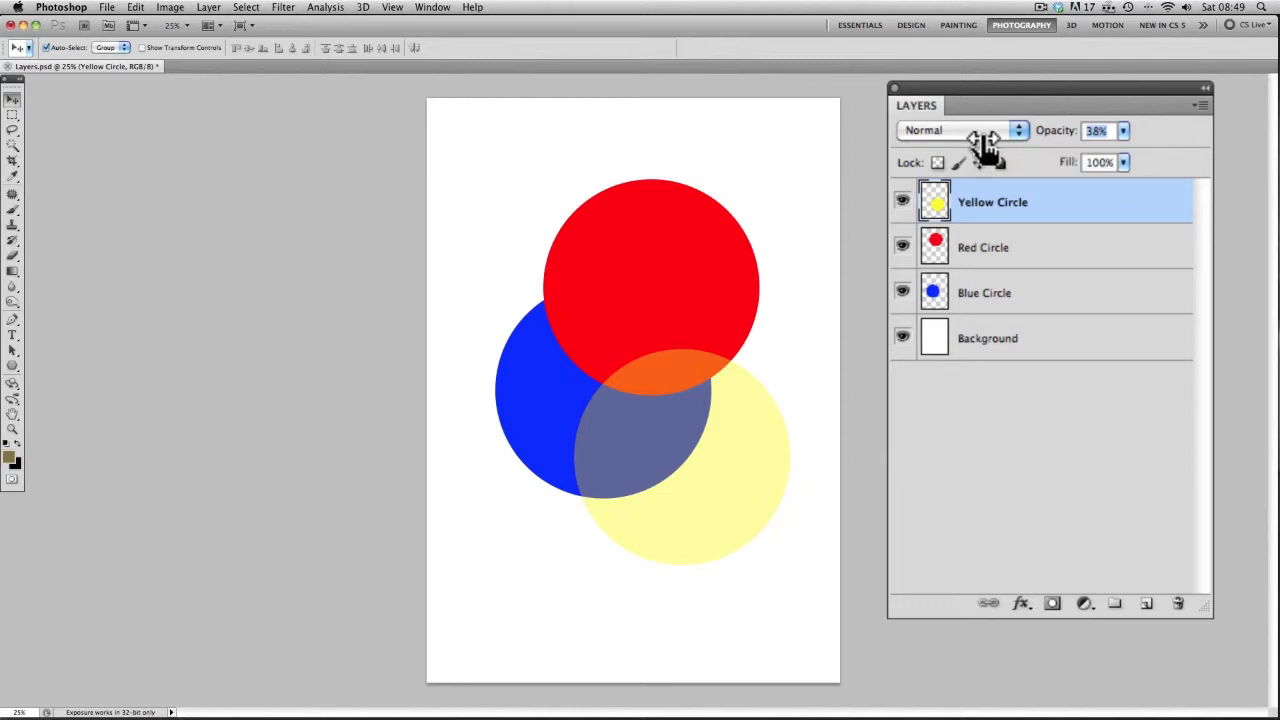
{"action": "left_click_drag", "start_coordinate": [985, 140], "coordinate": [929, 131]}
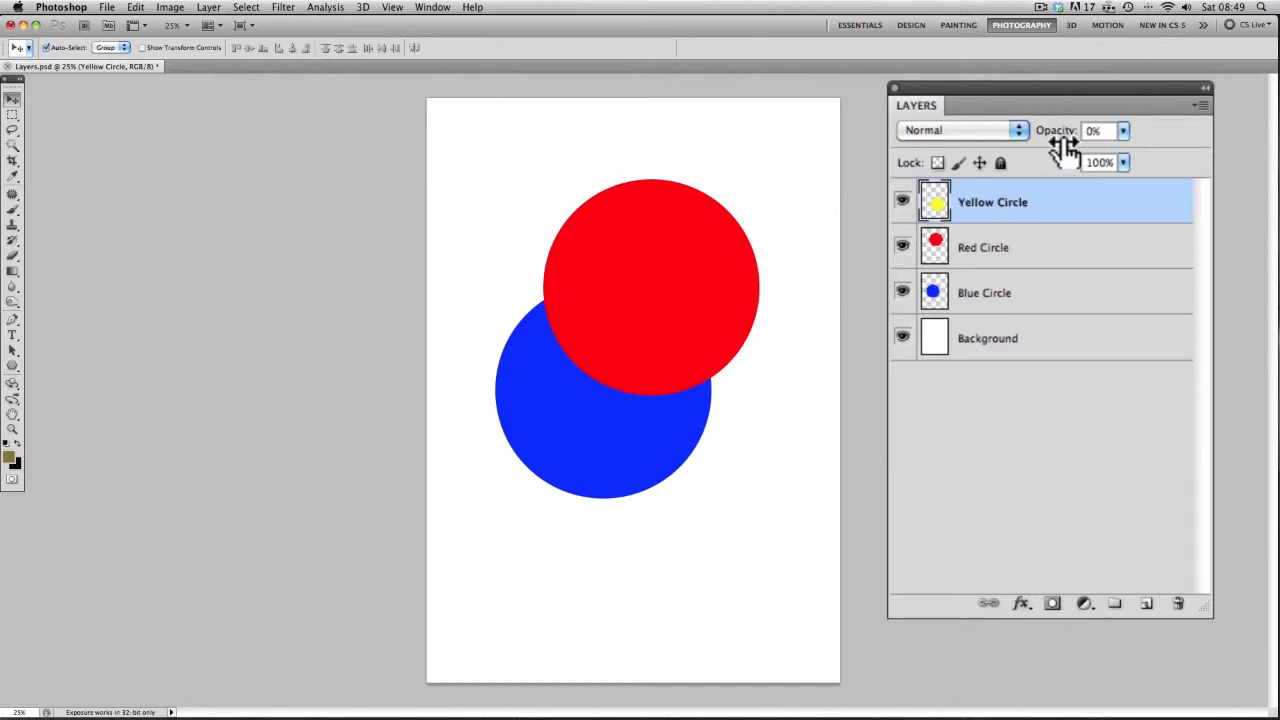
{"action": "left_click_drag", "start_coordinate": [1082, 140], "coordinate": [1176, 131]}
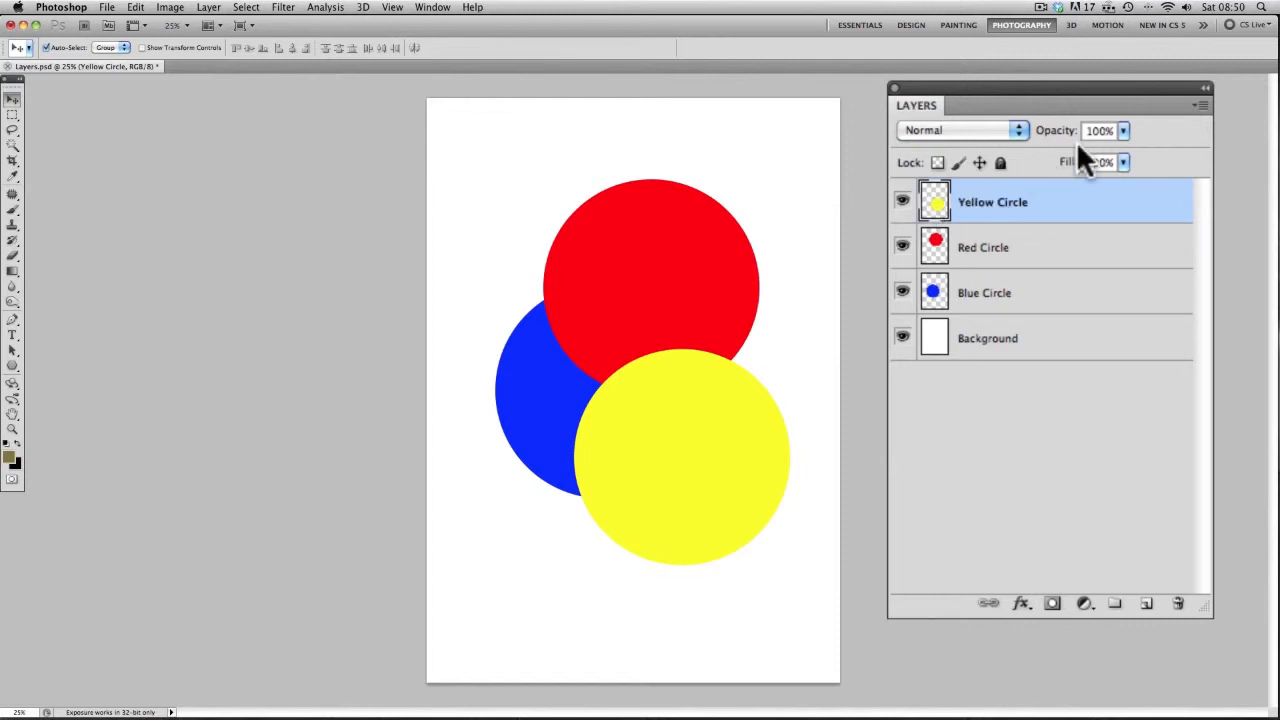
{"action": "left_click_drag", "start_coordinate": [1056, 142], "coordinate": [1088, 149]}
Move the Yellow Circle layer directly beneath the Red Circle layer
{"action": "left_click_drag", "start_coordinate": [1057, 228], "coordinate": [1060, 270]}
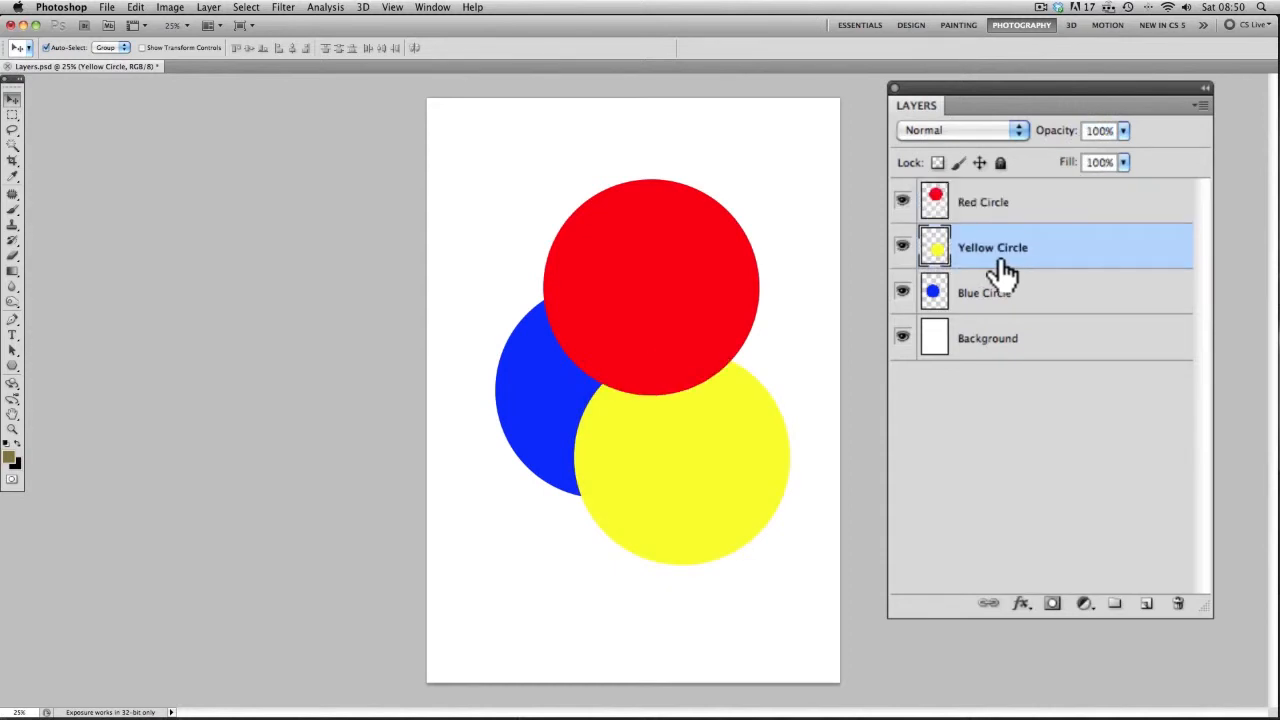
{"action": "left_click", "coordinate": [903, 248]}
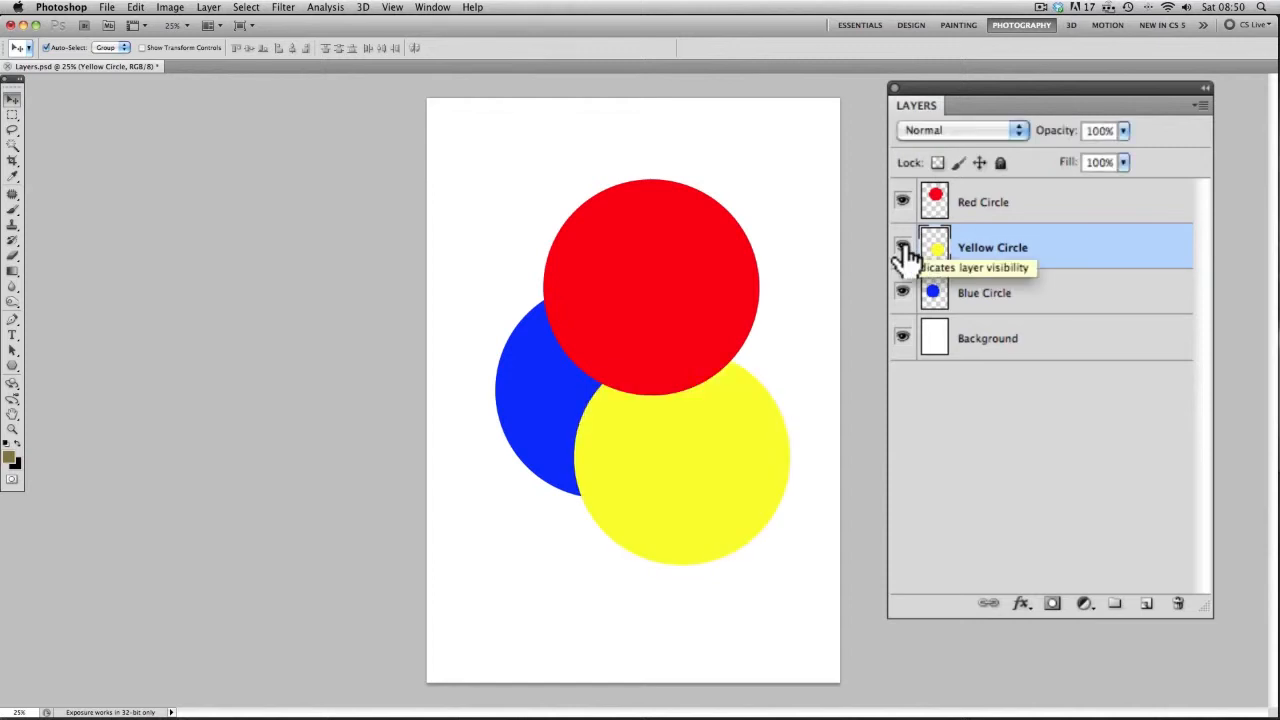
{"action": "left_click", "coordinate": [1055, 215]}
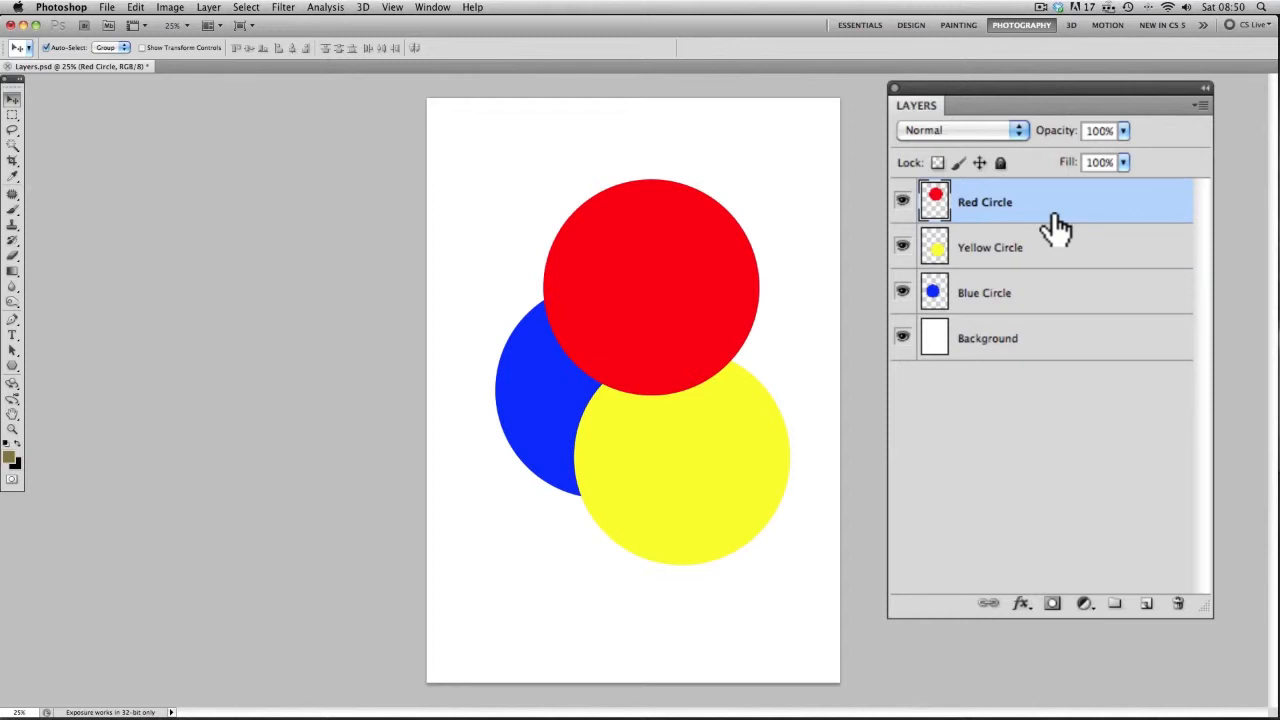
{"action": "left_click", "coordinate": [1000, 262]}
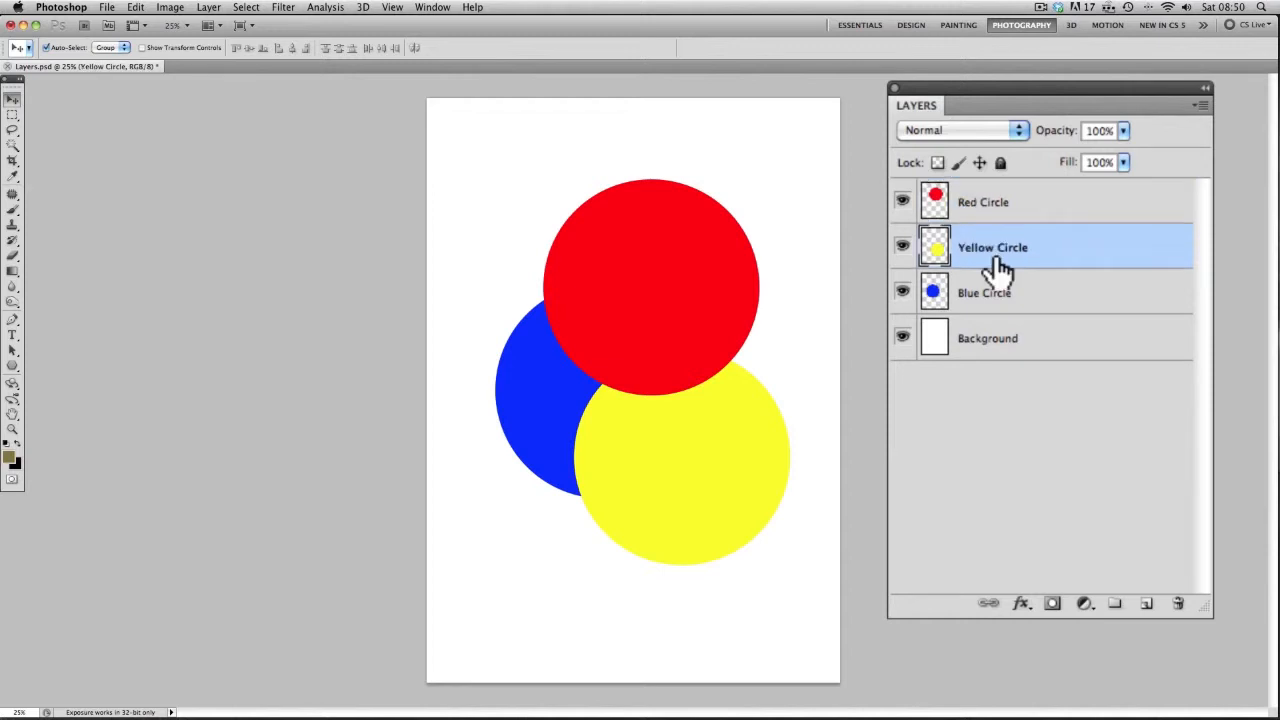
Create a new empty layer directly above the Red Circle layer
{"action": "left_click", "coordinate": [1058, 214]}
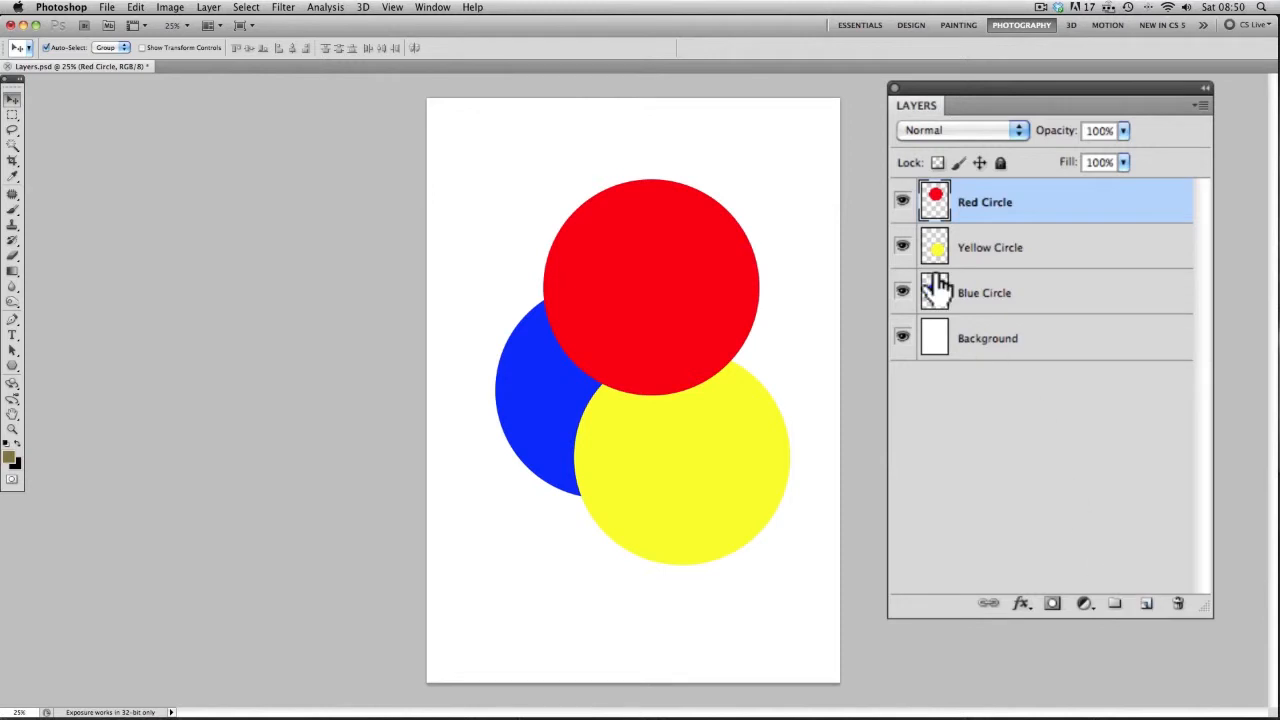
{"action": "left_click", "coordinate": [210, 7]}
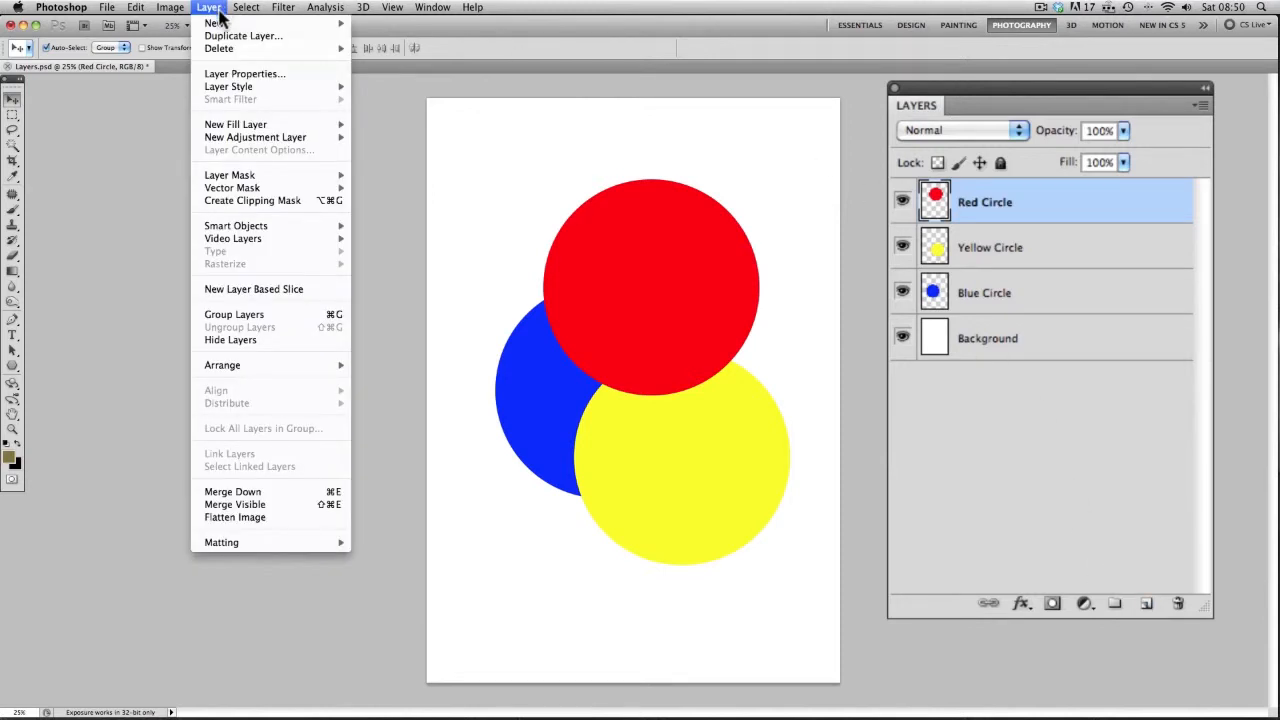
{"action": "mouse_move", "coordinate": [219, 27]}
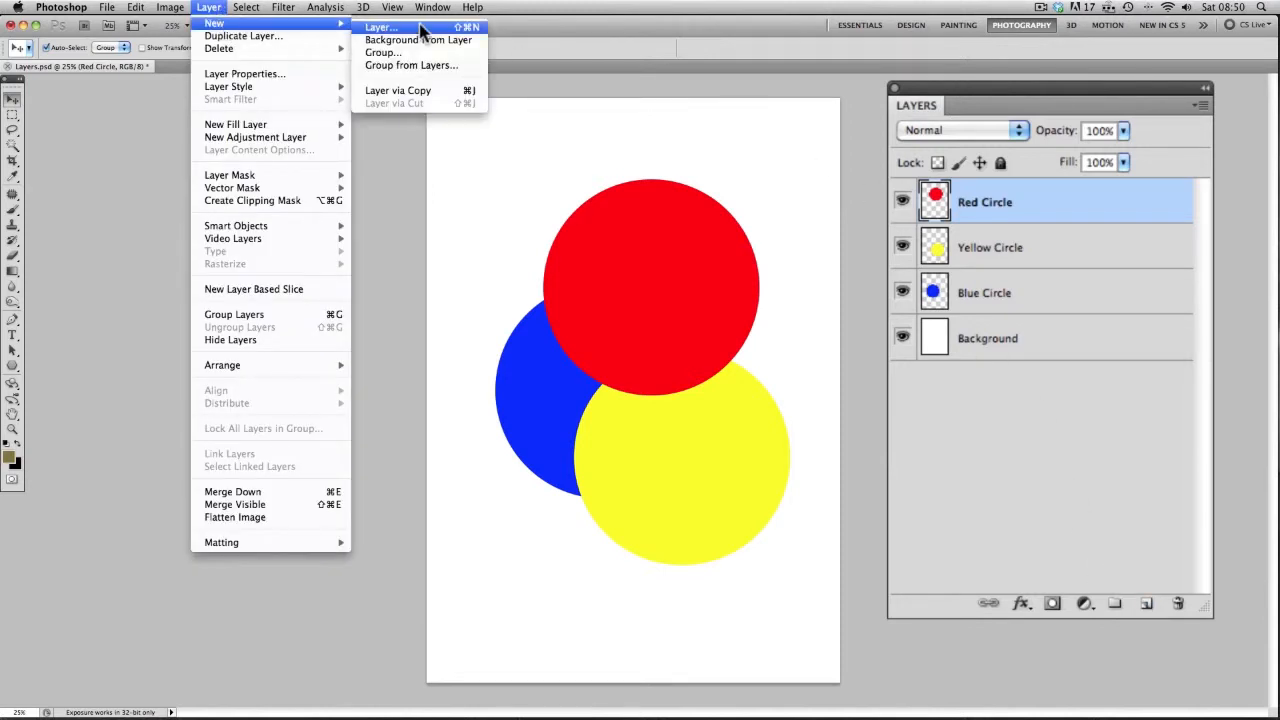
{"action": "left_click", "coordinate": [1091, 426]}
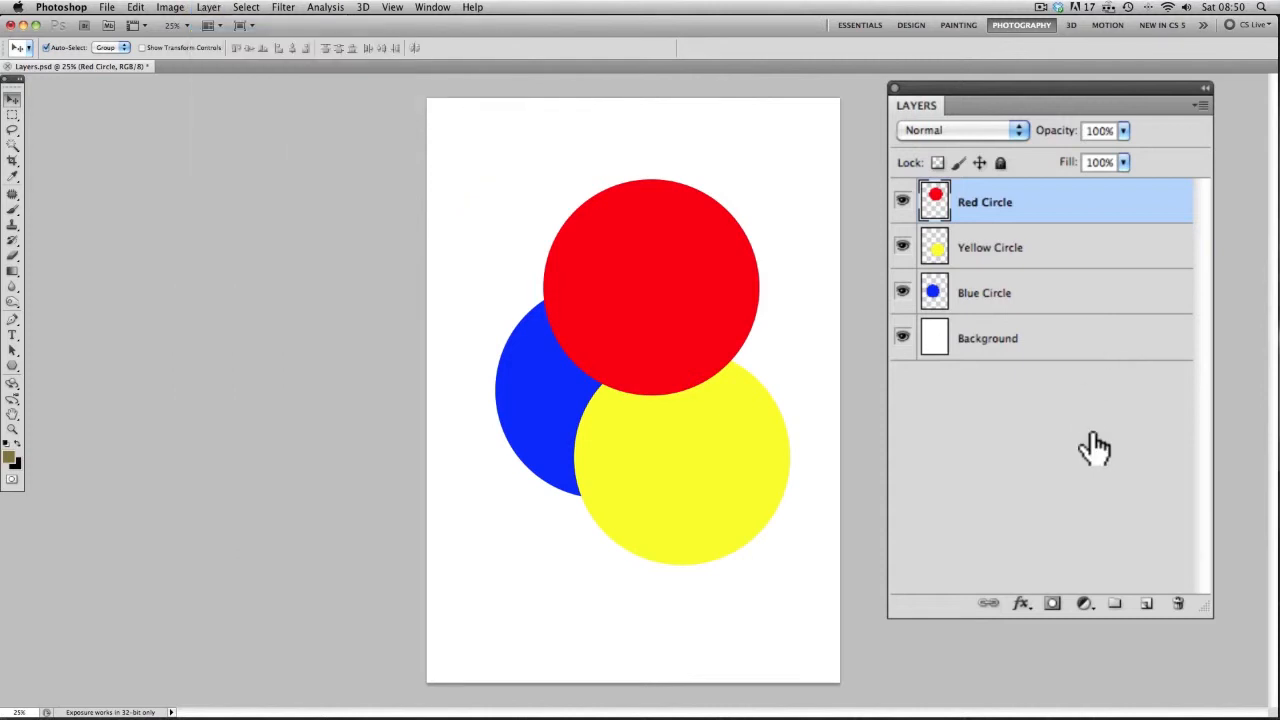
{"action": "left_click", "coordinate": [1147, 605]}
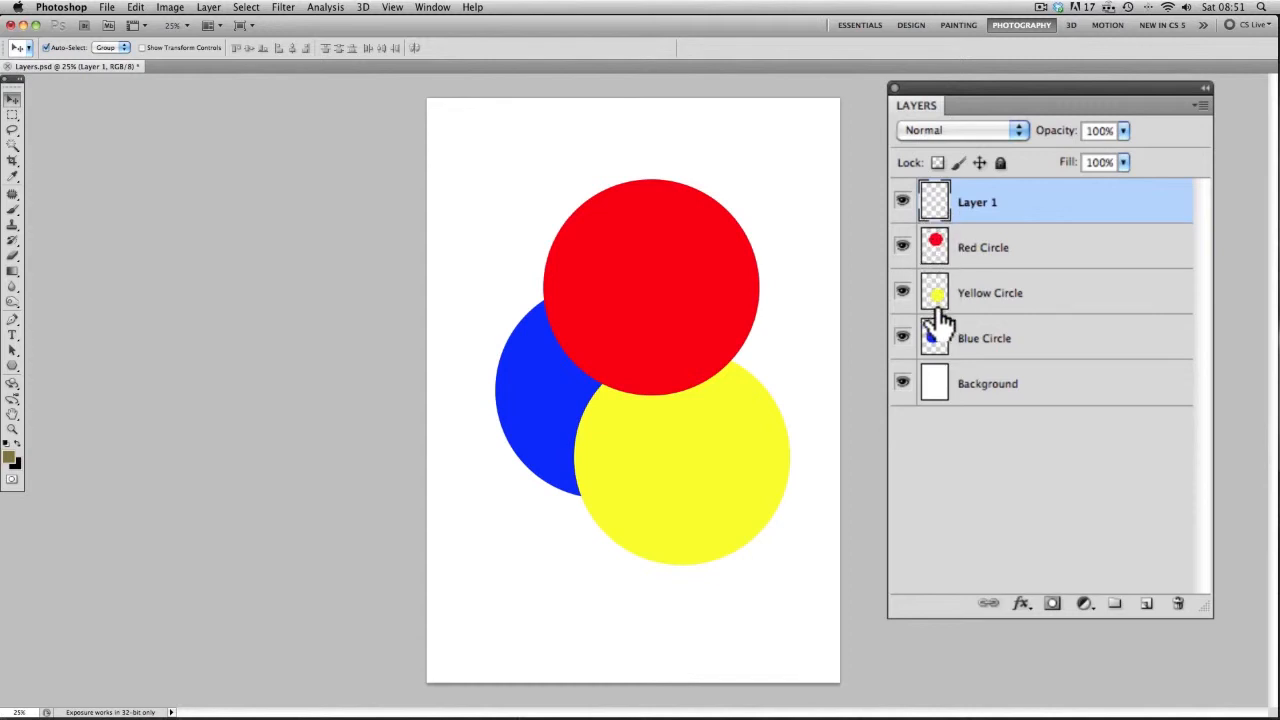
{"action": "left_click", "coordinate": [1040, 254]}
{"action": "left_click", "coordinate": [1057, 305]}
{"action": "left_click", "coordinate": [1058, 356]}
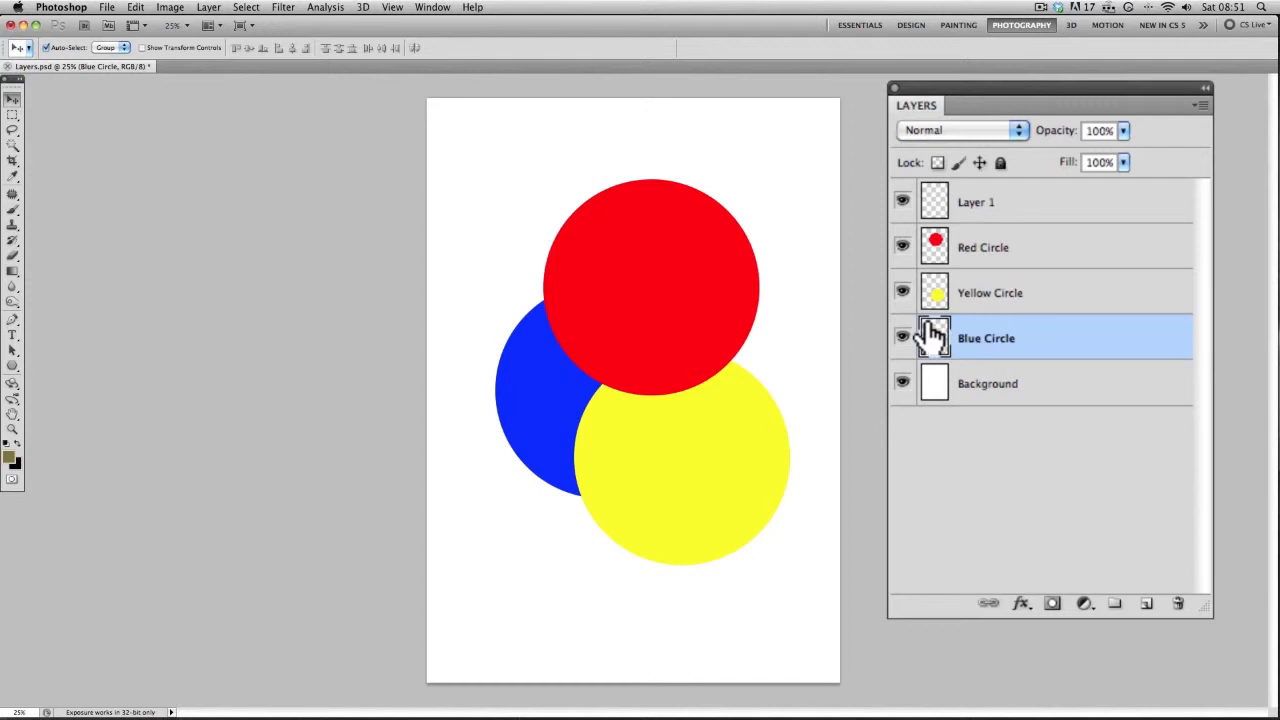
With the empty Layer 1 selected, draw a bright purple rectangle (hue 281°, saturation 100%) overlapping the red circle's upper left with the Rectangle tool
{"action": "left_click", "coordinate": [1018, 207]}
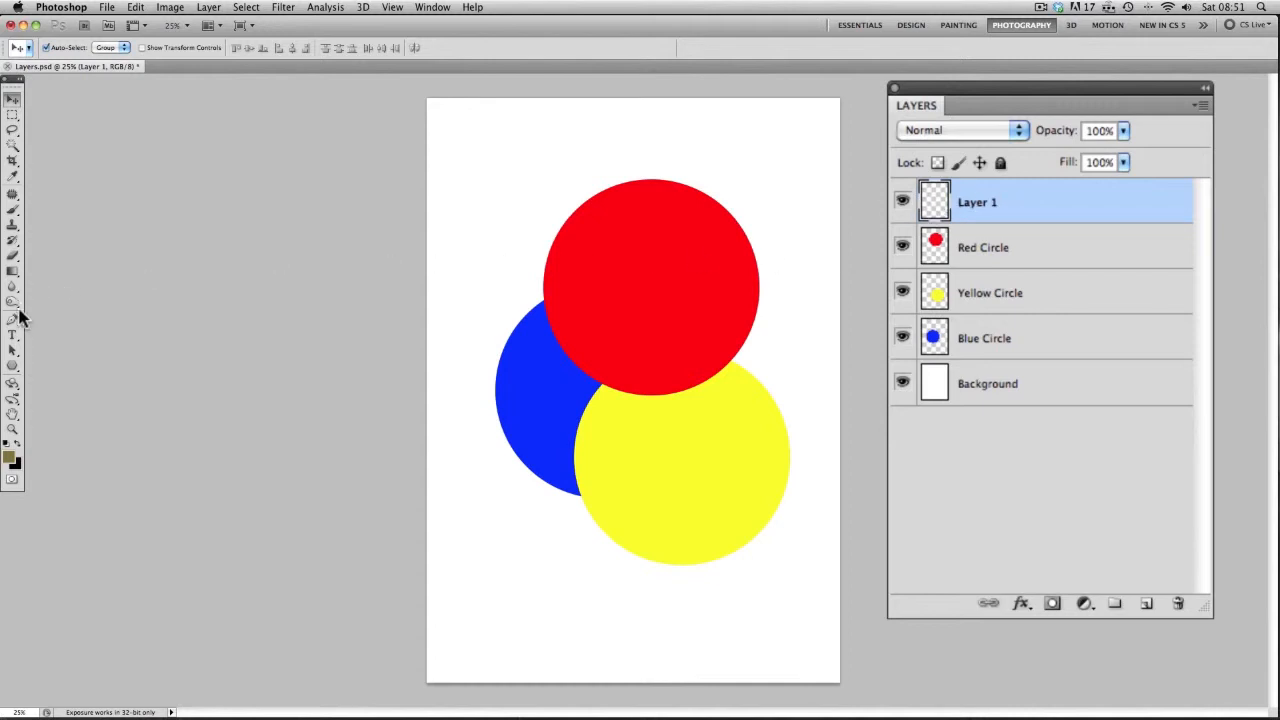
{"action": "left_click", "coordinate": [14, 368]}
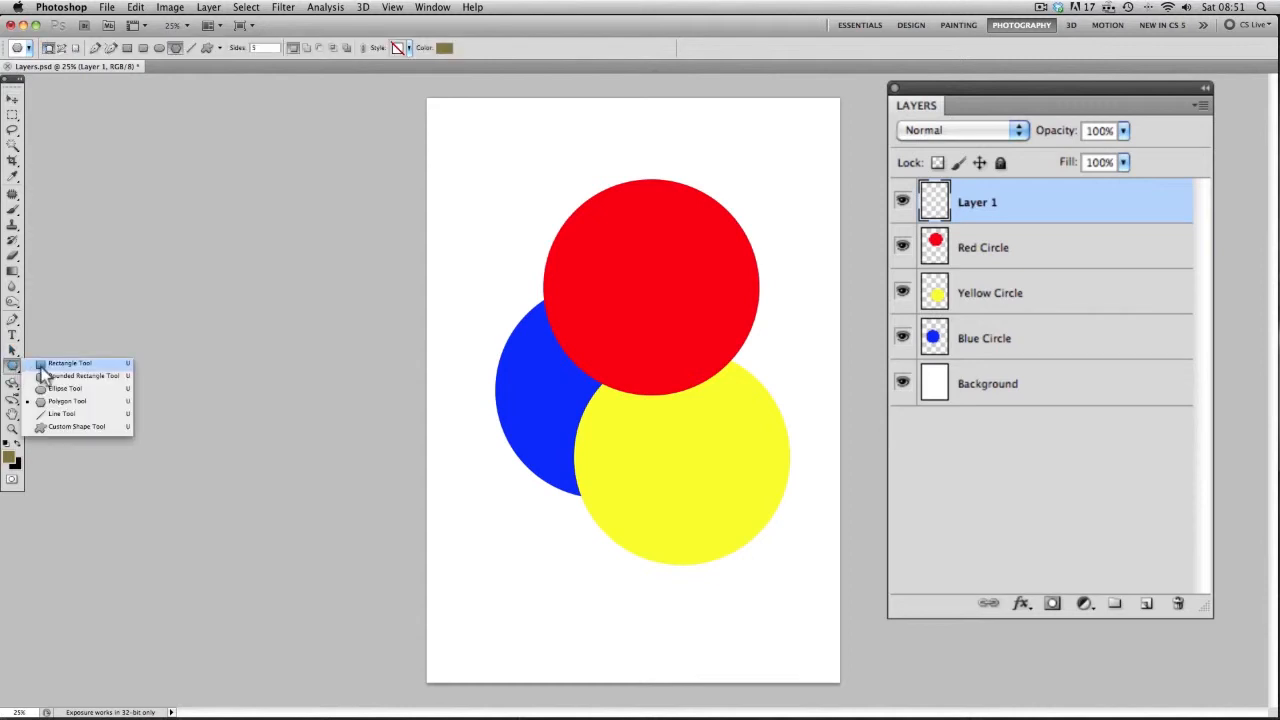
{"action": "left_click", "coordinate": [64, 363]}
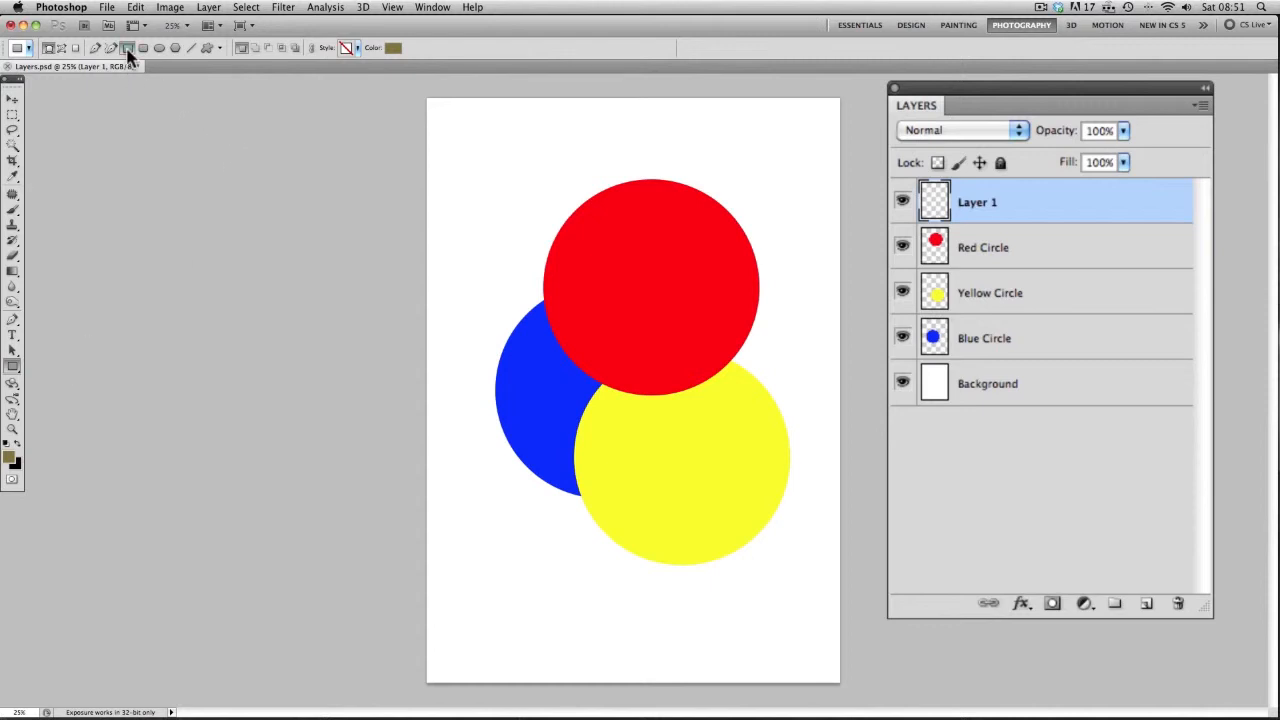
{"action": "left_click", "coordinate": [394, 49]}
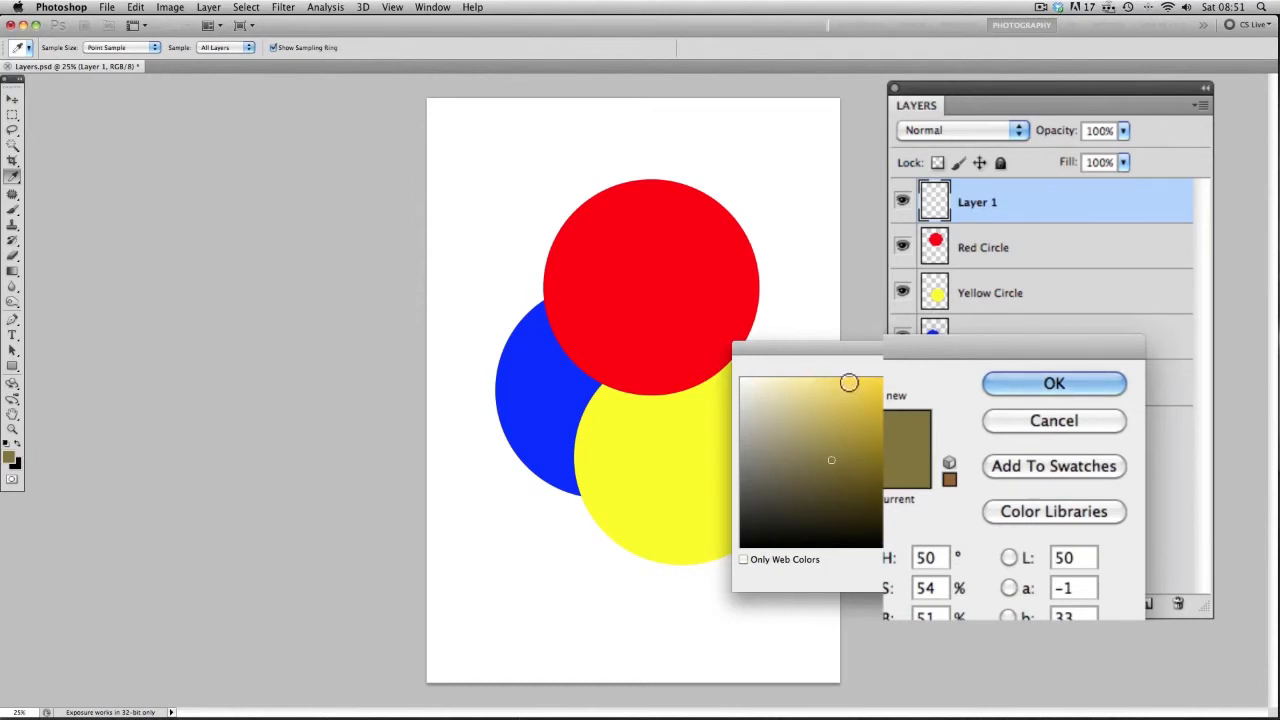
{"action": "left_click", "coordinate": [900, 414]}
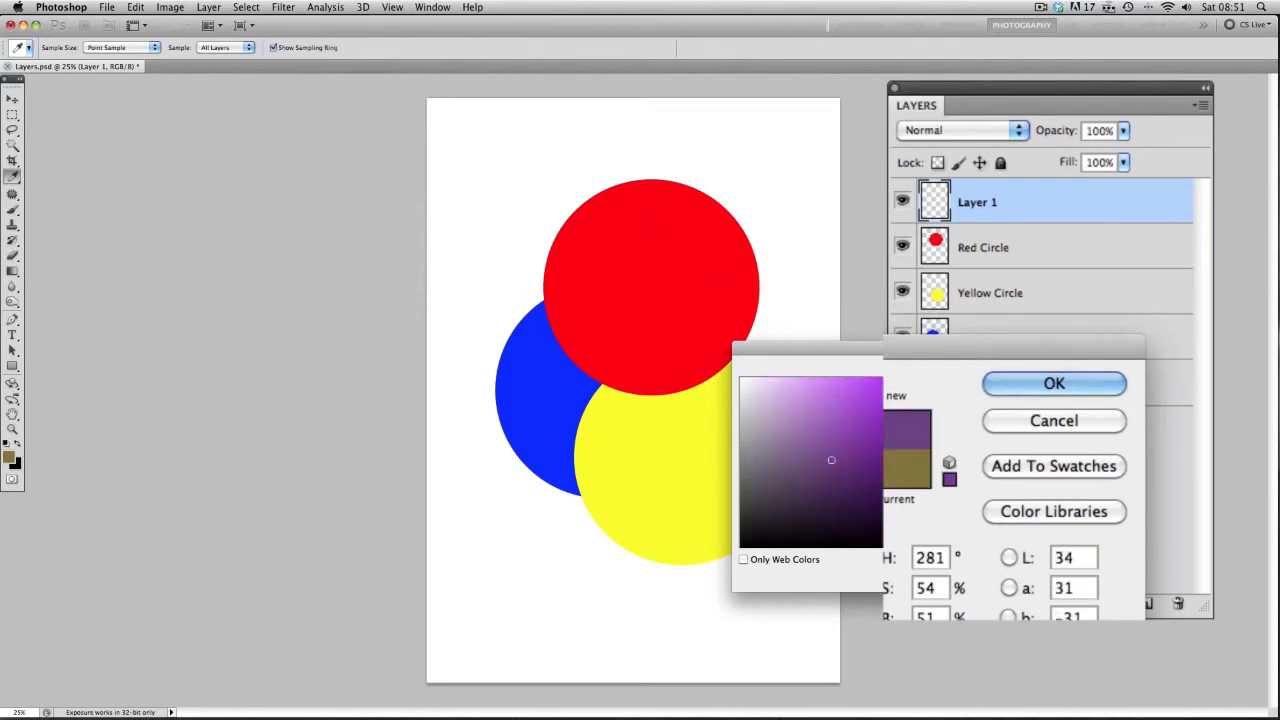
{"action": "left_click", "coordinate": [879, 379]}
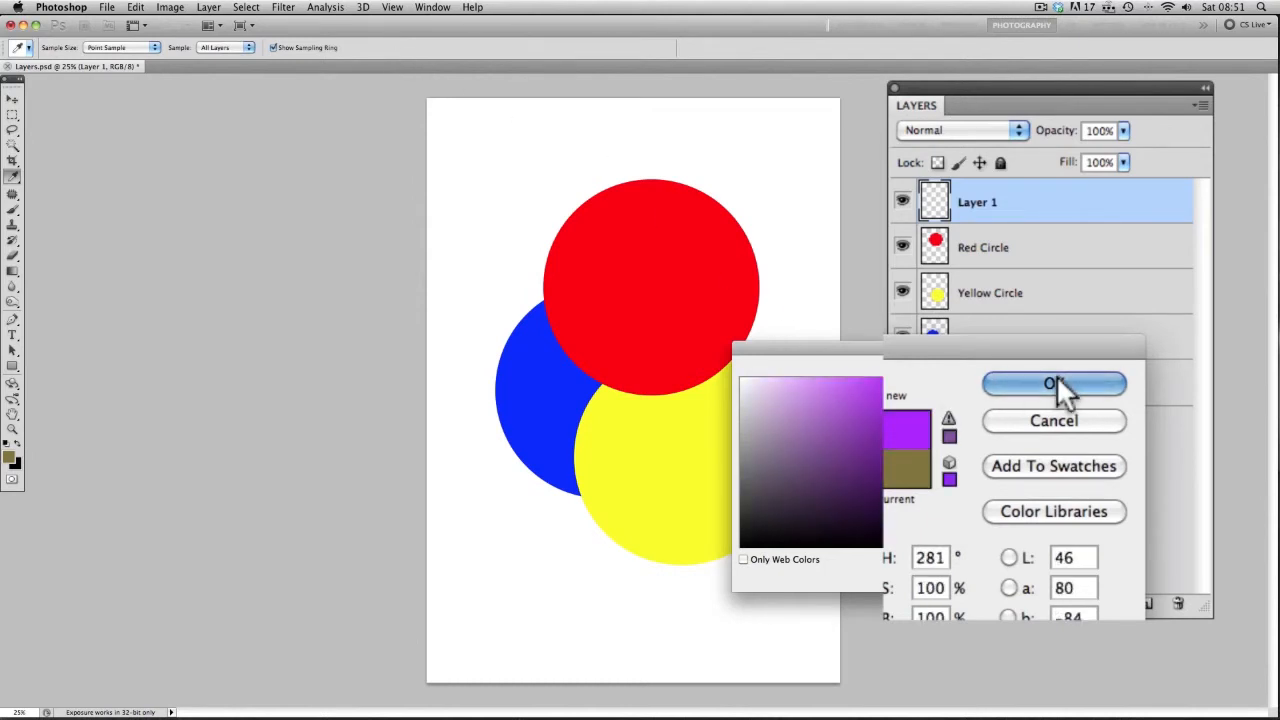
{"action": "left_click", "coordinate": [1056, 383]}
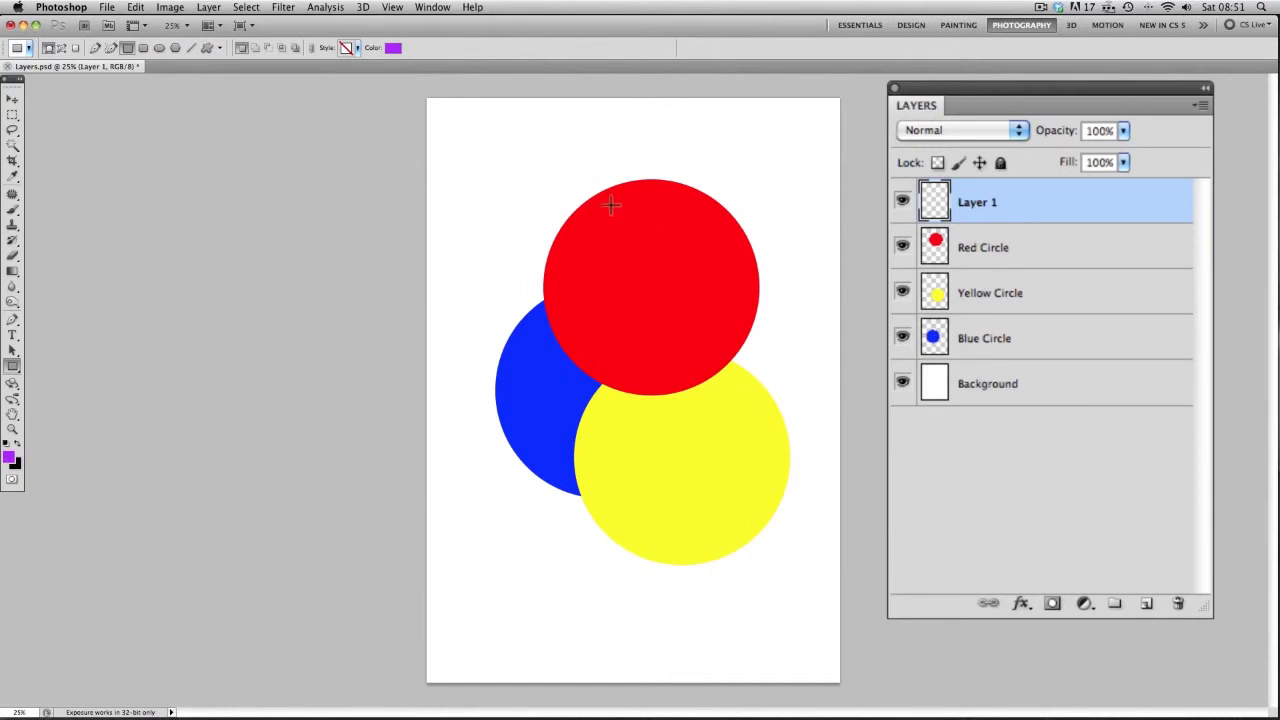
{"action": "left_click_drag", "start_coordinate": [466, 147], "coordinate": [670, 319]}
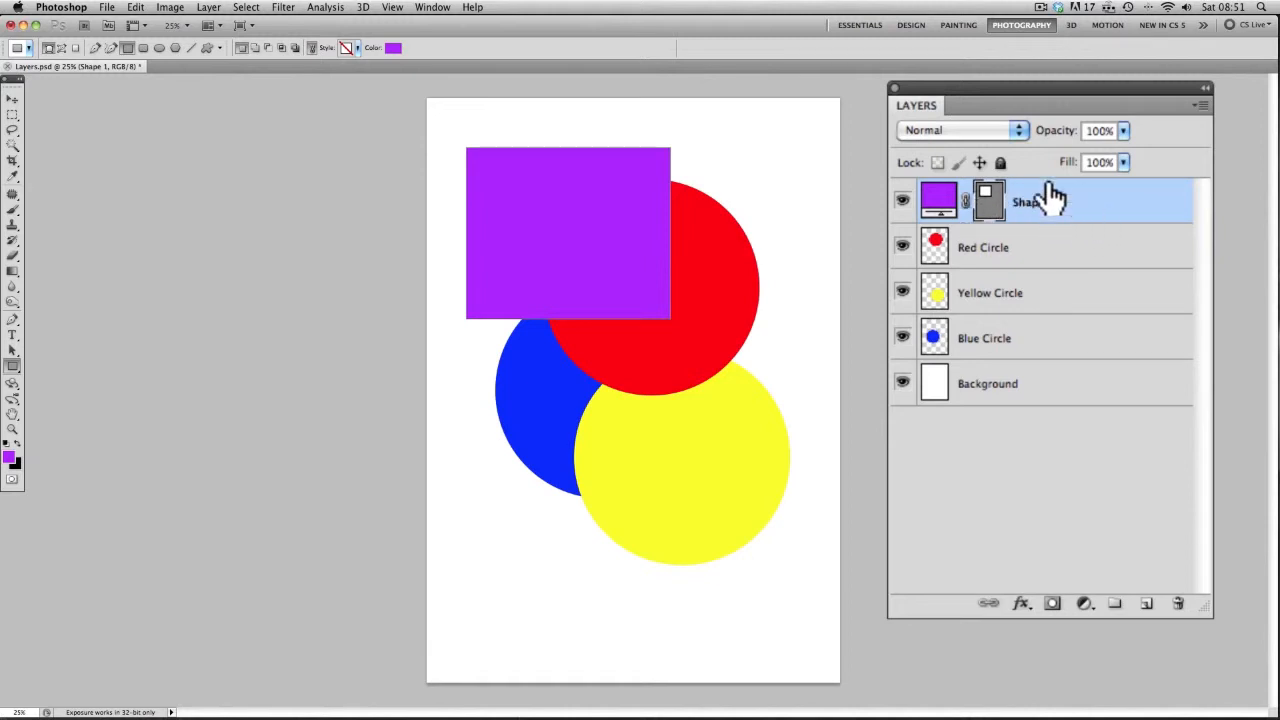
Toggle the rectangle layer's visibility off and on, and move the layer between the Yellow Circle and Blue Circle layers
{"action": "left_click", "coordinate": [903, 203]}
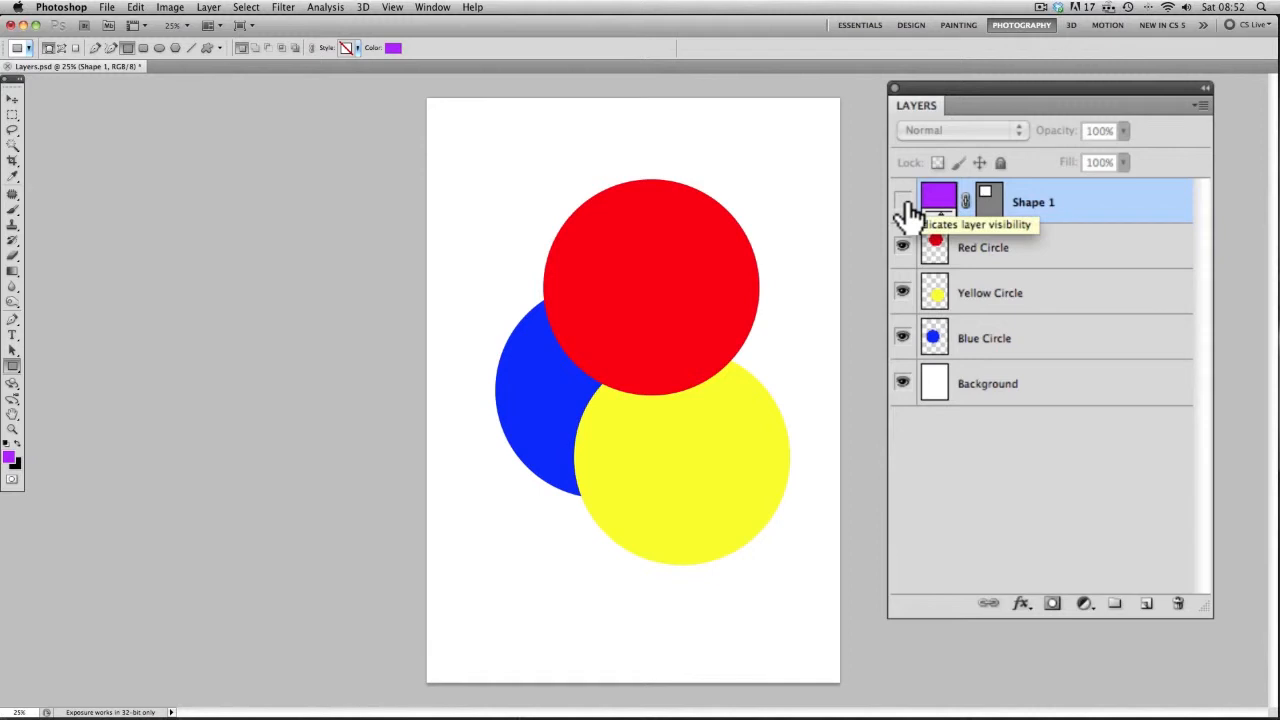
{"action": "left_click", "coordinate": [903, 203]}
{"action": "left_click_drag", "start_coordinate": [1098, 213], "coordinate": [1088, 280]}
{"action": "left_click_drag", "start_coordinate": [1048, 135], "coordinate": [1086, 140]}
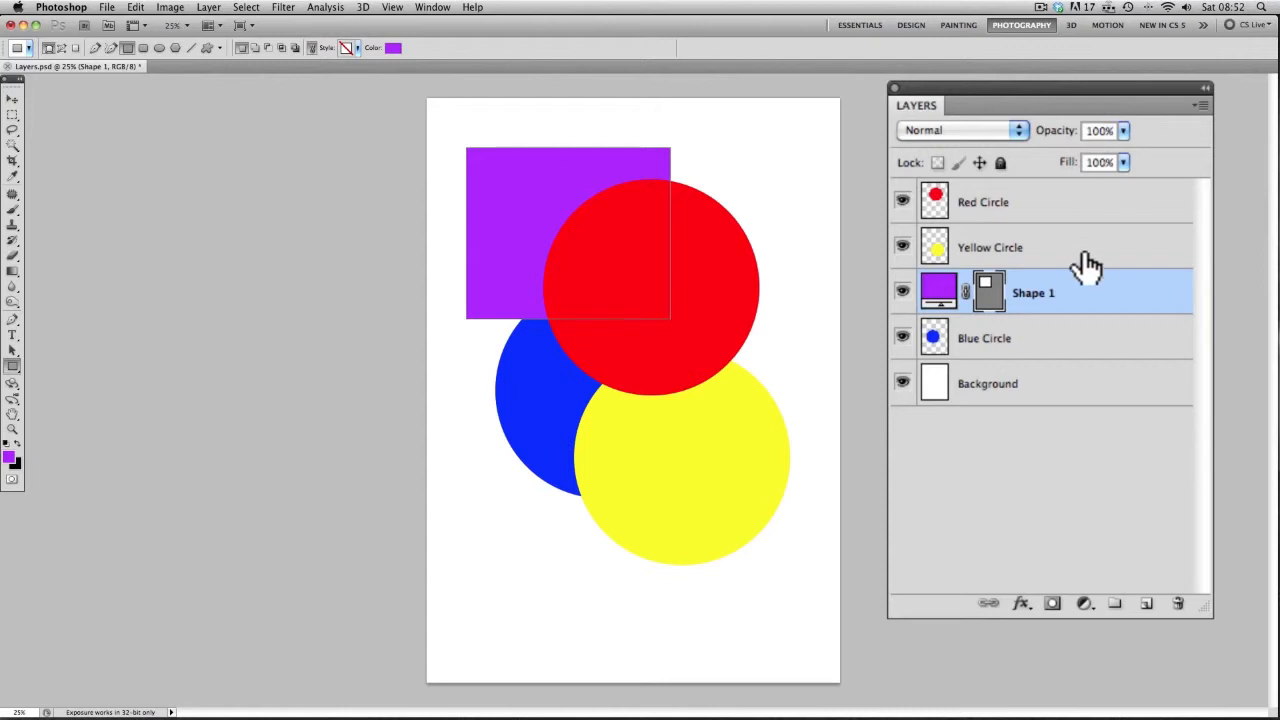
Use the Move tool to shift the purple rectangle slightly up-left, the yellow circle up-left, the blue circle below, and the red circle between them
{"action": "left_click", "coordinate": [12, 101]}
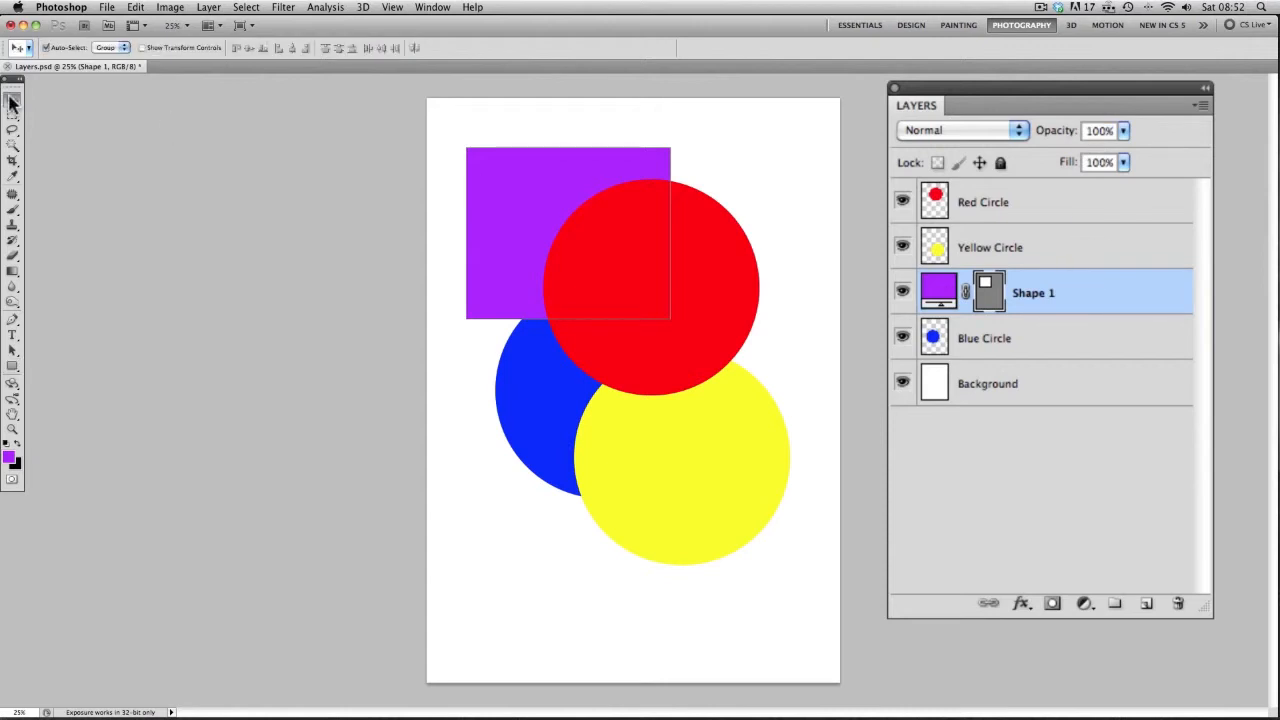
{"action": "mouse_move", "coordinate": [507, 196]}
{"action": "left_mouse_down"}
{"action": "mouse_move", "coordinate": [514, 277]}
{"action": "mouse_move", "coordinate": [606, 311]}
{"action": "mouse_move", "coordinate": [665, 224]}
{"action": "mouse_move", "coordinate": [598, 172]}
{"action": "mouse_move", "coordinate": [505, 190]}
{"action": "mouse_move", "coordinate": [500, 238]}
{"action": "mouse_move", "coordinate": [615, 257]}
{"action": "mouse_move", "coordinate": [500, 163]}
{"action": "mouse_move", "coordinate": [509, 563]}
{"action": "mouse_move", "coordinate": [650, 545]}
{"action": "mouse_move", "coordinate": [623, 196]}
{"action": "mouse_move", "coordinate": [494, 183]}
{"action": "left_mouse_up"}
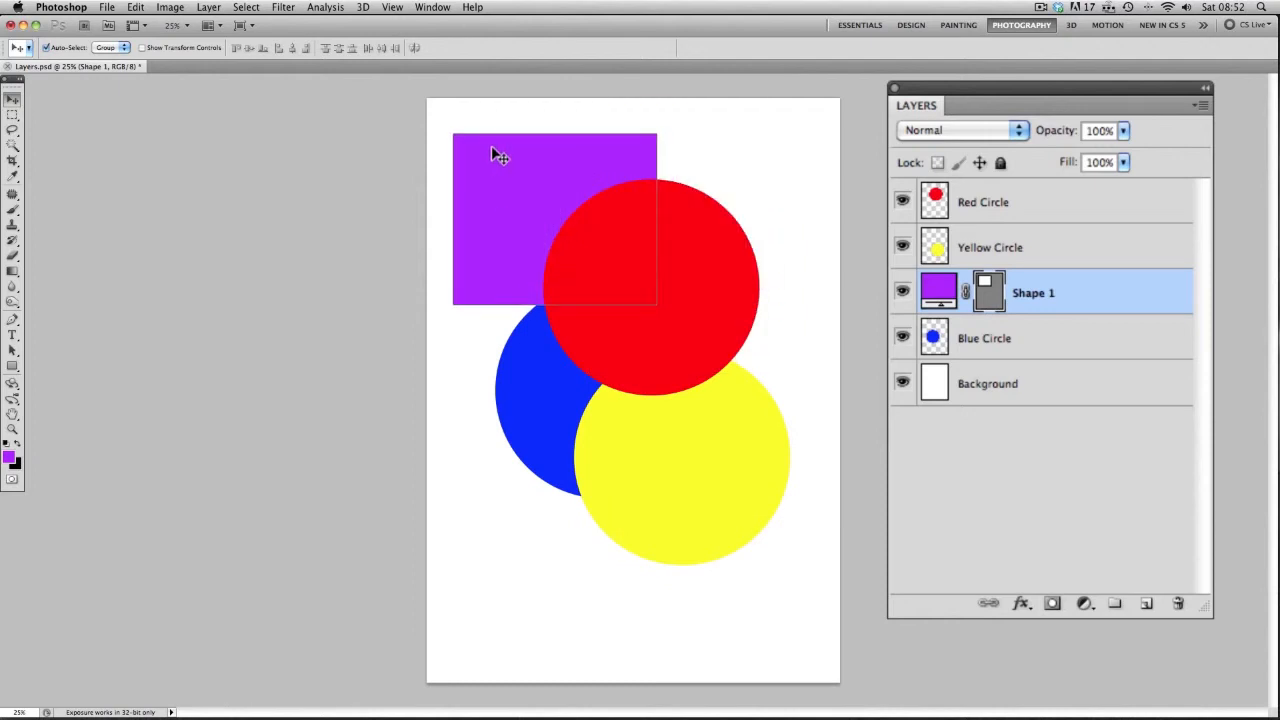
{"action": "left_click_drag", "start_coordinate": [694, 294], "coordinate": [758, 268]}
{"action": "left_click_drag", "start_coordinate": [615, 343], "coordinate": [529, 415]}
{"action": "left_click_drag", "start_coordinate": [671, 409], "coordinate": [574, 273]}
{"action": "left_click", "coordinate": [497, 489]}
{"action": "left_click_drag", "start_coordinate": [500, 490], "coordinate": [606, 540]}
{"action": "left_click_drag", "start_coordinate": [709, 337], "coordinate": [668, 450]}
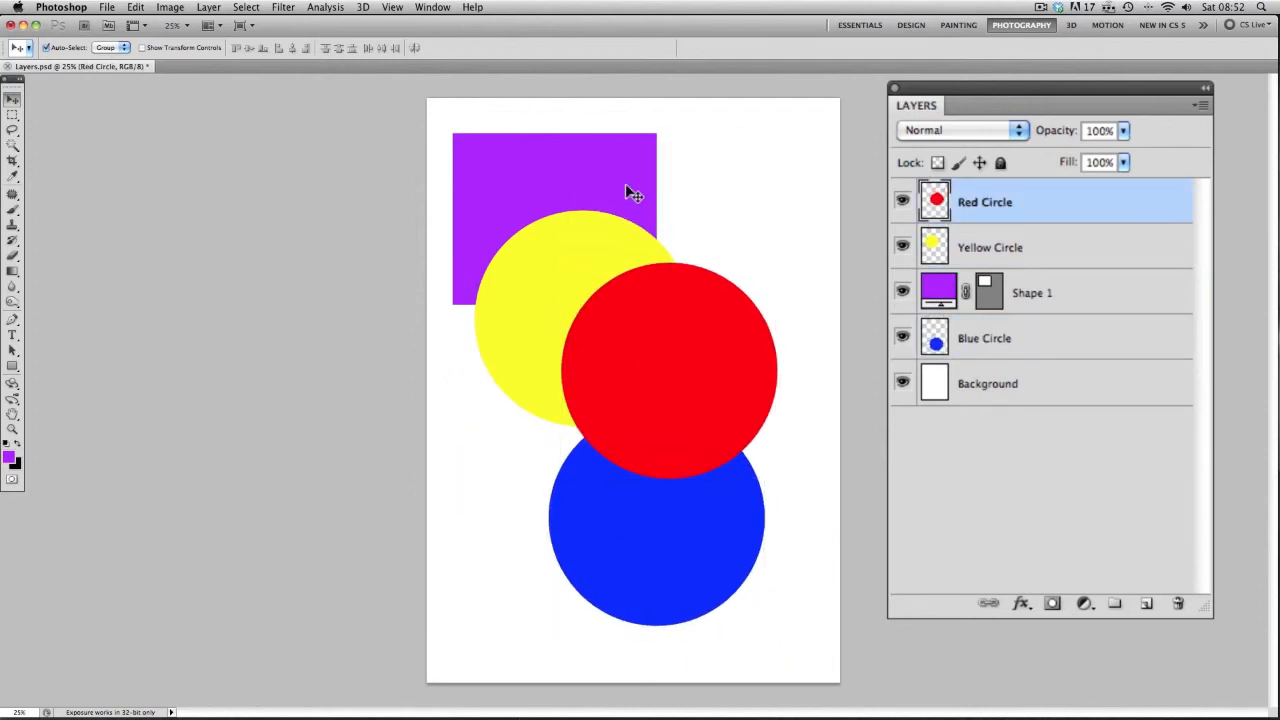
Rearrange the shapes on the canvas: purple rectangle to the upper right, yellow upper left, red lower left and blue on the right
{"action": "left_click_drag", "start_coordinate": [633, 193], "coordinate": [753, 178]}
{"action": "left_click_drag", "start_coordinate": [566, 237], "coordinate": [544, 181]}
{"action": "left_click_drag", "start_coordinate": [609, 380], "coordinate": [539, 438]}
{"action": "left_click_drag", "start_coordinate": [722, 518], "coordinate": [787, 443]}
{"action": "left_click_drag", "start_coordinate": [569, 451], "coordinate": [563, 471]}
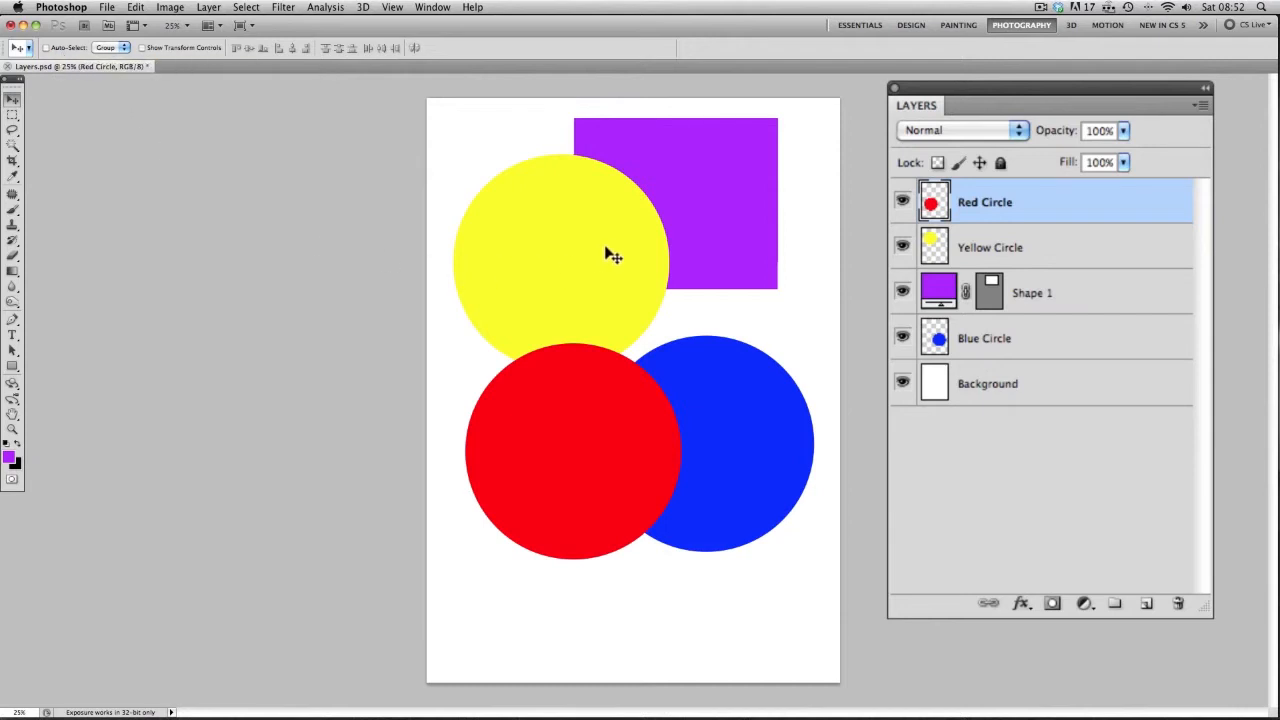
With Auto-Select off, move the red circle slightly up, and select the Yellow Circle layer and move its circle down-right over the rectangle's lower edge
{"action": "left_click_drag", "start_coordinate": [557, 295], "coordinate": [567, 269]}
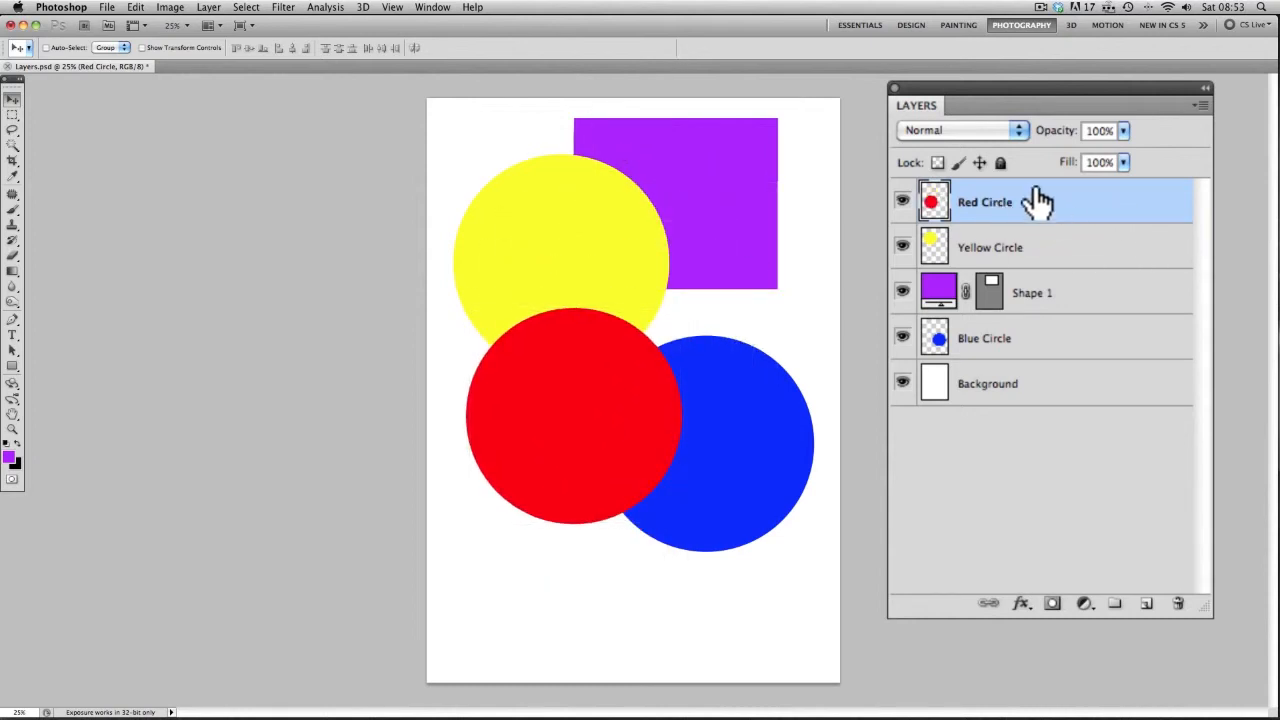
{"action": "left_click", "coordinate": [1075, 259]}
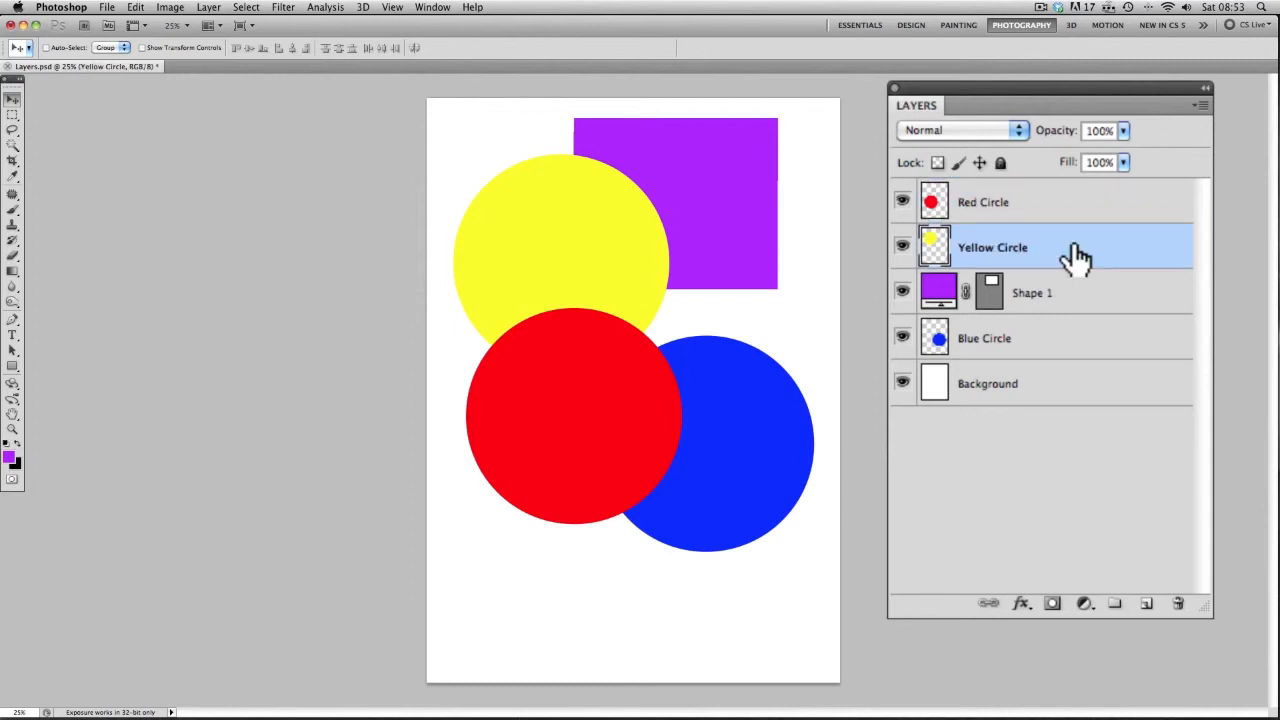
{"action": "left_click_drag", "start_coordinate": [623, 266], "coordinate": [628, 303]}
{"action": "mouse_move", "coordinate": [729, 173]}
{"action": "left_mouse_down"}
{"action": "mouse_move", "coordinate": [763, 177]}
{"action": "mouse_move", "coordinate": [697, 171]}
{"action": "mouse_move", "coordinate": [739, 176]}
{"action": "left_mouse_up"}
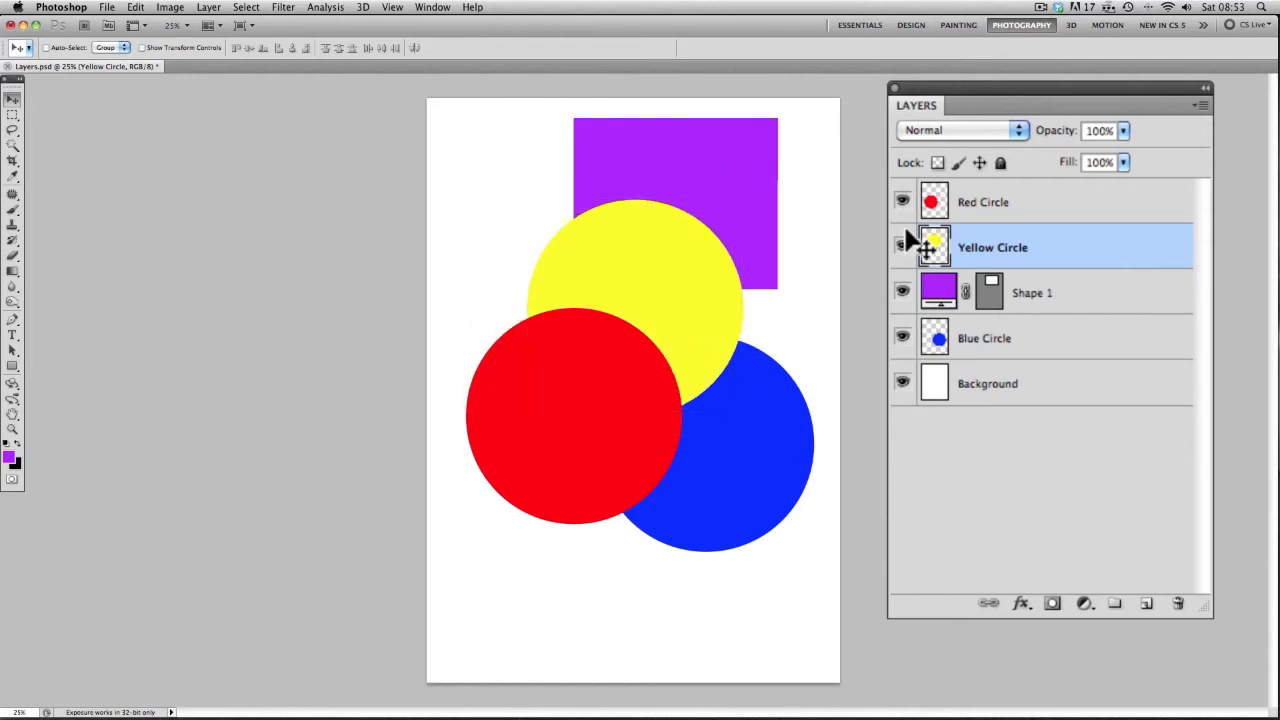
With Auto-Select on, move the purple rectangle to the page's upper left, red to the lower left, blue between them and yellow to their right
{"action": "left_click", "coordinate": [1114, 310]}
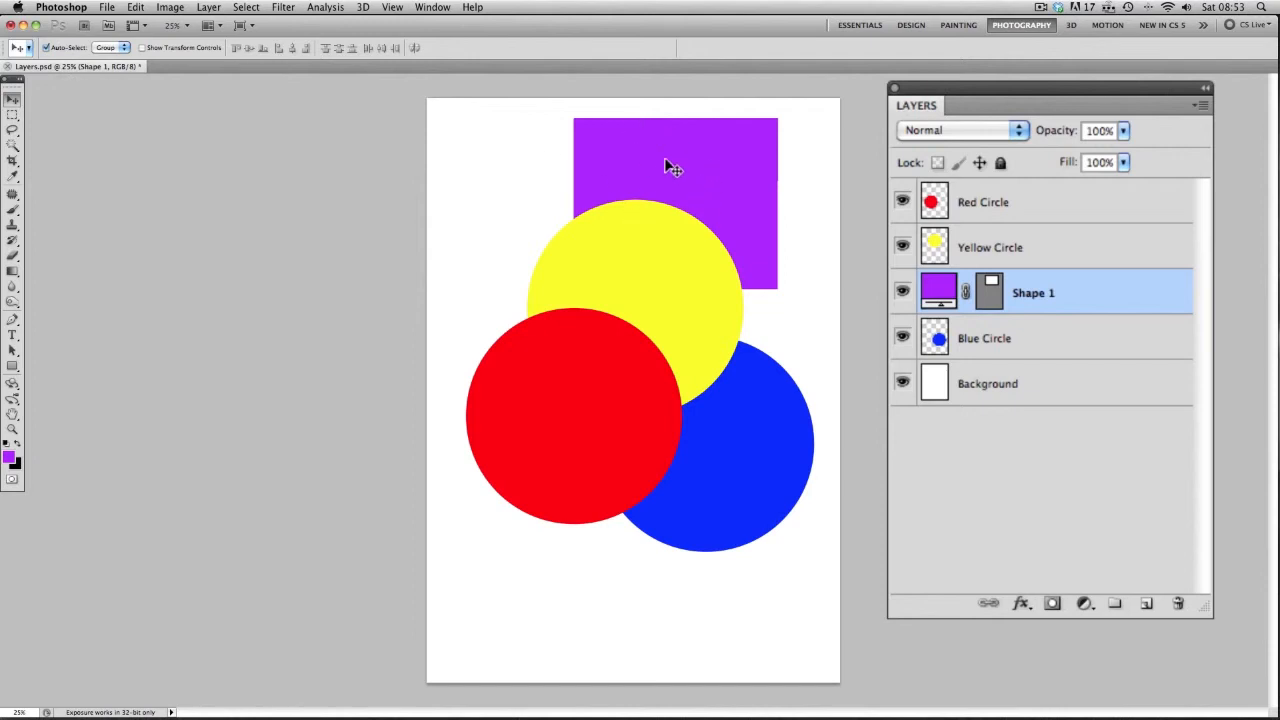
{"action": "left_click_drag", "start_coordinate": [703, 165], "coordinate": [600, 160]}
{"action": "left_click_drag", "start_coordinate": [700, 230], "coordinate": [830, 150]}
{"action": "left_click_drag", "start_coordinate": [657, 366], "coordinate": [608, 473]}
{"action": "left_click_drag", "start_coordinate": [686, 386], "coordinate": [568, 317]}
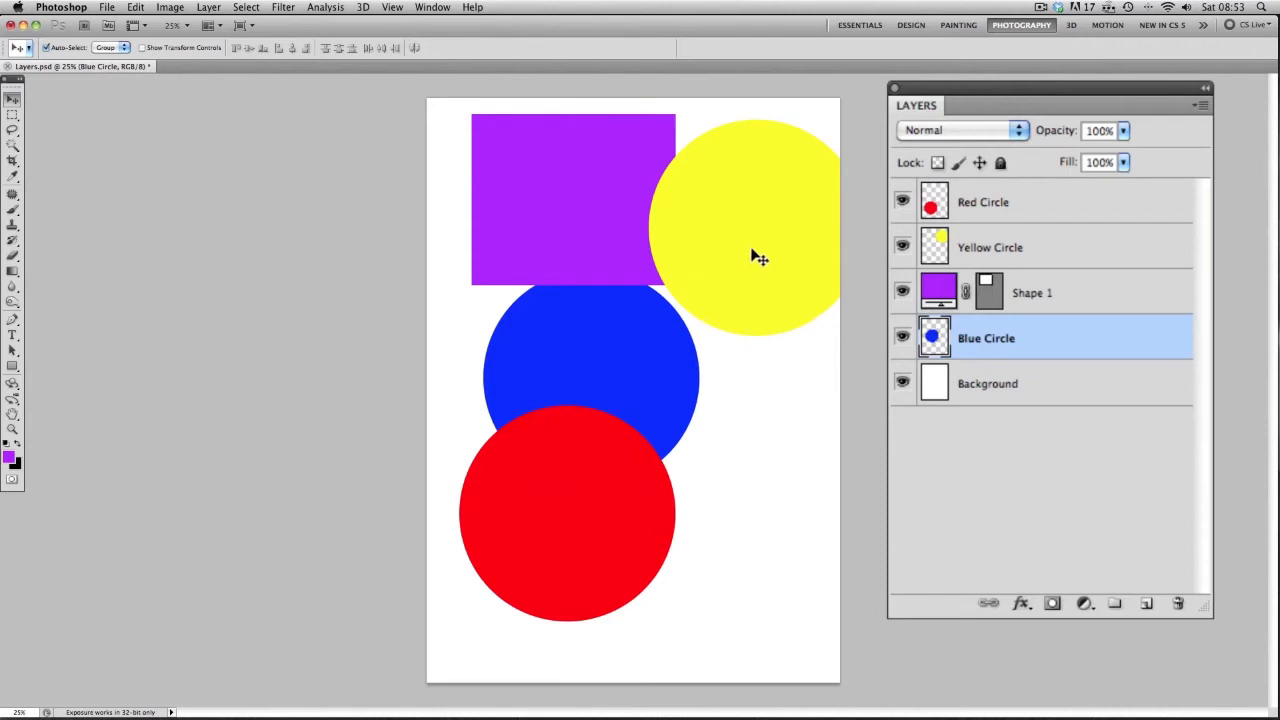
{"action": "left_click_drag", "start_coordinate": [757, 257], "coordinate": [706, 334]}
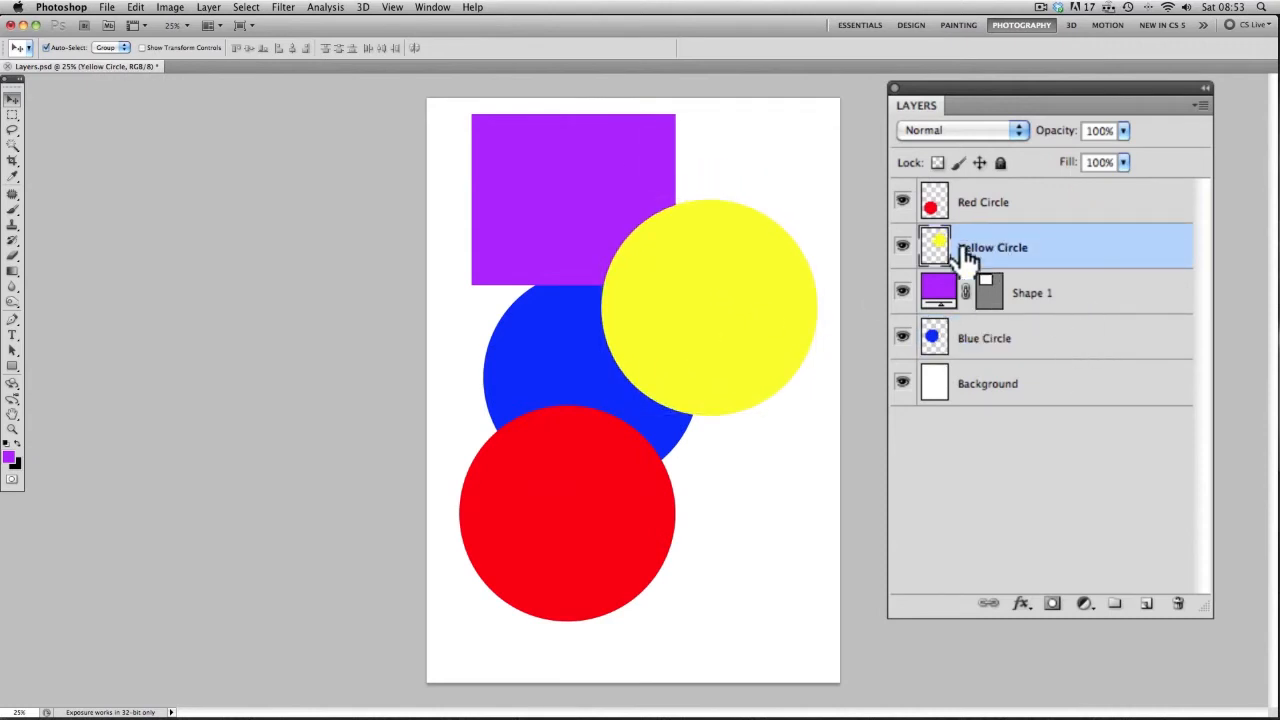
Move the blue circle to the page's upper right, the yellow and red circles below it, and the purple rectangle against the page's left edge
{"action": "left_click_drag", "start_coordinate": [748, 356], "coordinate": [720, 441]}
{"action": "left_click_drag", "start_coordinate": [560, 289], "coordinate": [674, 194]}
{"action": "left_click_drag", "start_coordinate": [583, 228], "coordinate": [548, 316]}
{"action": "left_click_drag", "start_coordinate": [535, 446], "coordinate": [625, 462]}
{"action": "left_click_drag", "start_coordinate": [606, 309], "coordinate": [598, 272]}
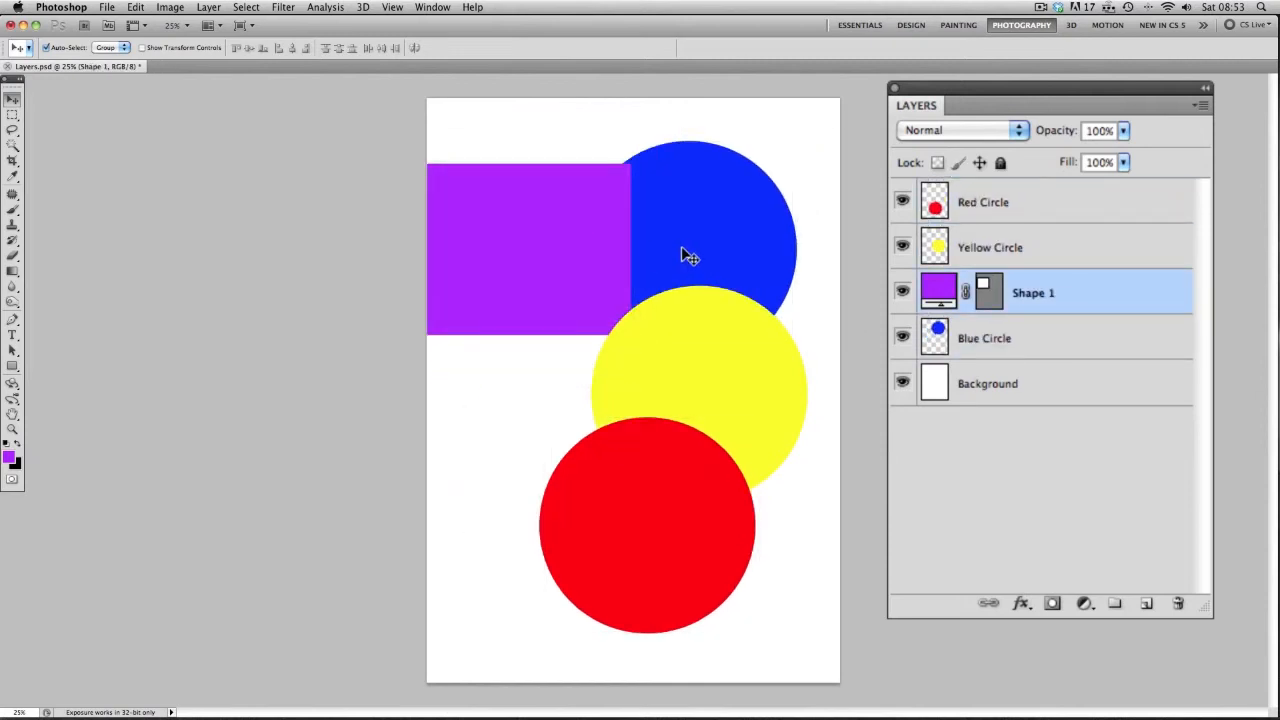
Move the purple rectangle to the top of the page, blue beneath it, yellow against the page's right edge and red at the lower left
{"action": "left_click_drag", "start_coordinate": [686, 251], "coordinate": [606, 326]}
{"action": "left_click_drag", "start_coordinate": [677, 360], "coordinate": [648, 212]}
{"action": "left_click_drag", "start_coordinate": [620, 509], "coordinate": [556, 535]}
{"action": "left_click_drag", "start_coordinate": [603, 398], "coordinate": [575, 430]}
{"action": "left_click_drag", "start_coordinate": [712, 291], "coordinate": [723, 354]}
{"action": "left_click_drag", "start_coordinate": [650, 278], "coordinate": [697, 260]}
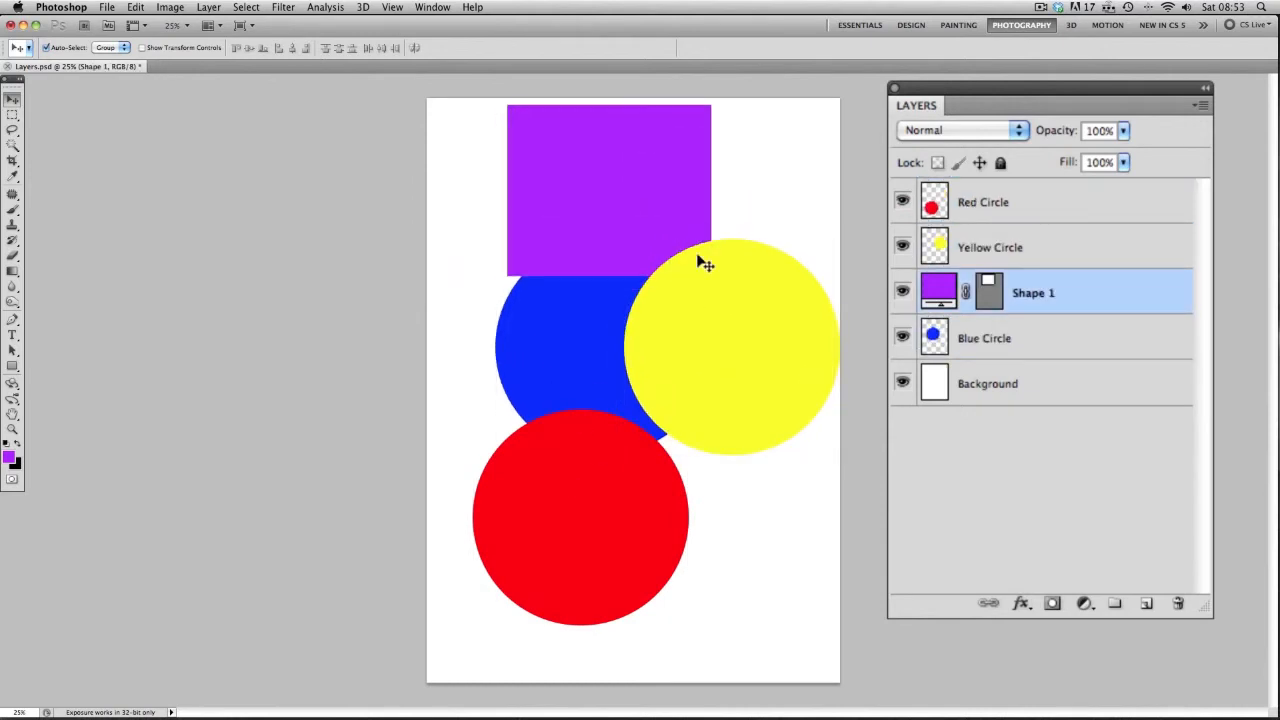
Shift the yellow circle slightly up-left, blue down-left, red down-right, and the purple rectangle down-left so it overlaps the blue and yellow circles
{"action": "left_click_drag", "start_coordinate": [696, 320], "coordinate": [666, 320]}
{"action": "left_click_drag", "start_coordinate": [563, 360], "coordinate": [545, 360]}
{"action": "left_click_drag", "start_coordinate": [577, 471], "coordinate": [612, 487]}
{"action": "left_click_drag", "start_coordinate": [651, 391], "coordinate": [673, 369]}
{"action": "left_click_drag", "start_coordinate": [600, 266], "coordinate": [570, 307]}
{"action": "left_click_drag", "start_coordinate": [600, 268], "coordinate": [601, 262]}
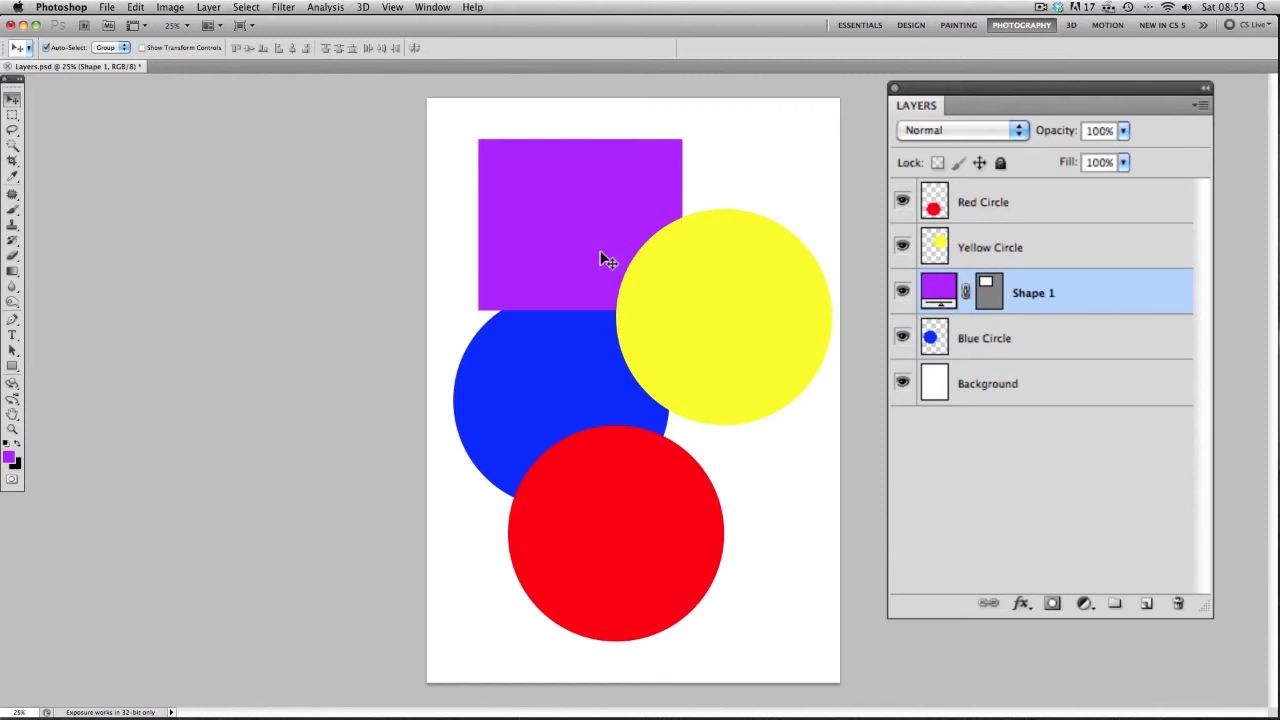
Rename the Shape 1 layer as "purple square"
{"action": "double_click", "coordinate": [1032, 291]}
{"action": "type", "text": "purple square"}
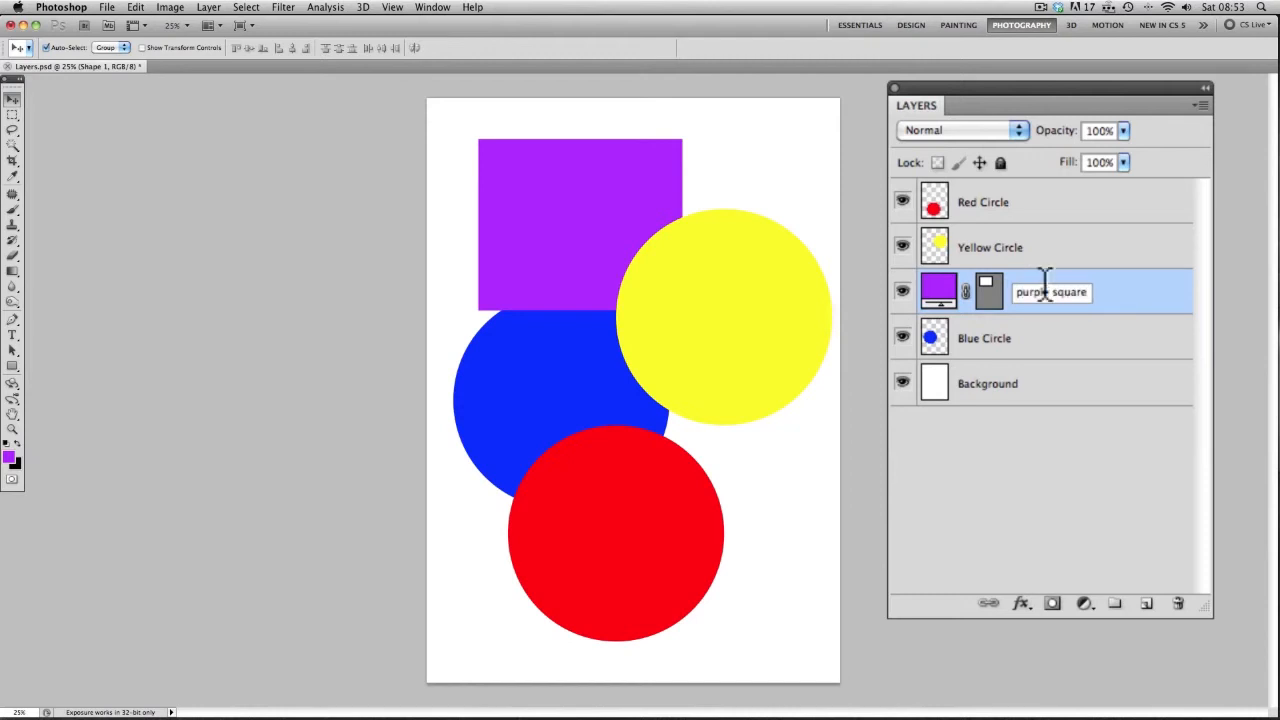
{"action": "left_click", "coordinate": [1140, 293]}
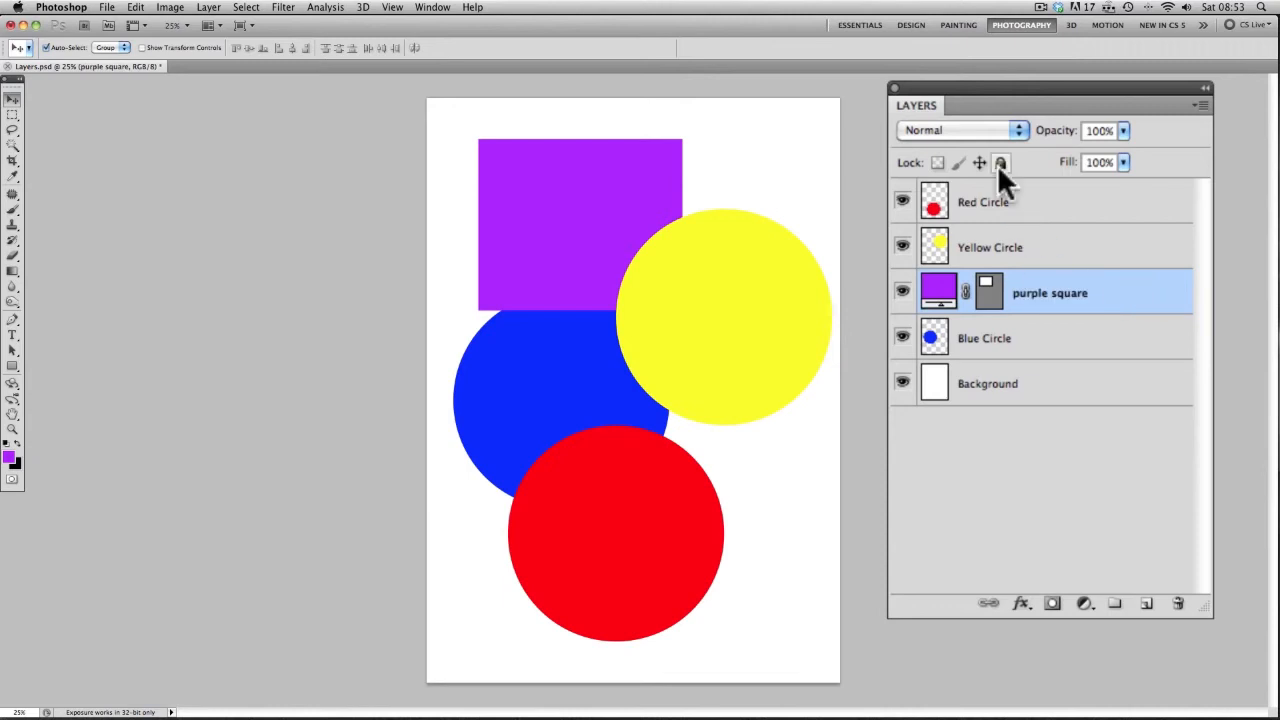
Select the Red Circle layer and toggle its visibility off and on
{"action": "left_click", "coordinate": [1066, 212]}
{"action": "left_click", "coordinate": [903, 201]}
{"action": "left_click", "coordinate": [903, 204]}
{"action": "left_click_drag", "start_coordinate": [1055, 131], "coordinate": [1086, 143]}
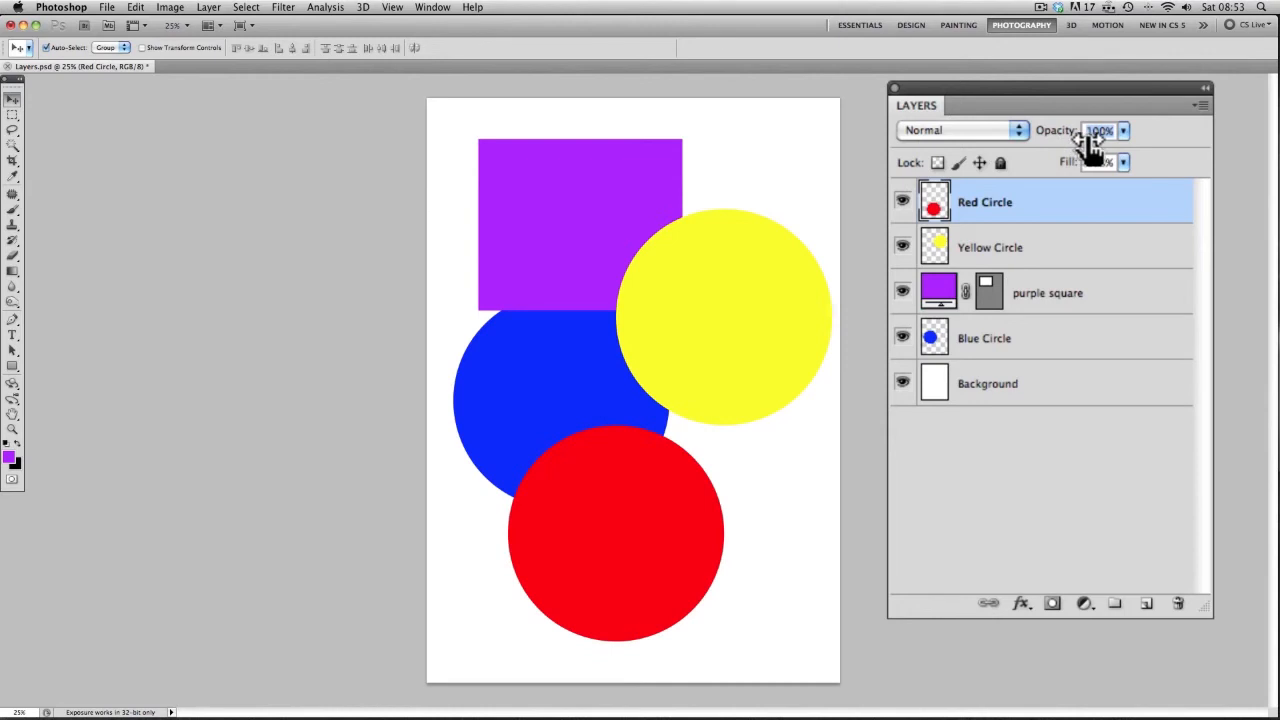
Move the red circle up to overlap the blue and yellow circles, and place its layer between the purple square and Blue Circle layers
{"action": "left_click_drag", "start_coordinate": [664, 420], "coordinate": [661, 340]}
{"action": "left_click_drag", "start_coordinate": [1108, 212], "coordinate": [1106, 304]}
{"action": "left_click_drag", "start_coordinate": [558, 391], "coordinate": [583, 466]}
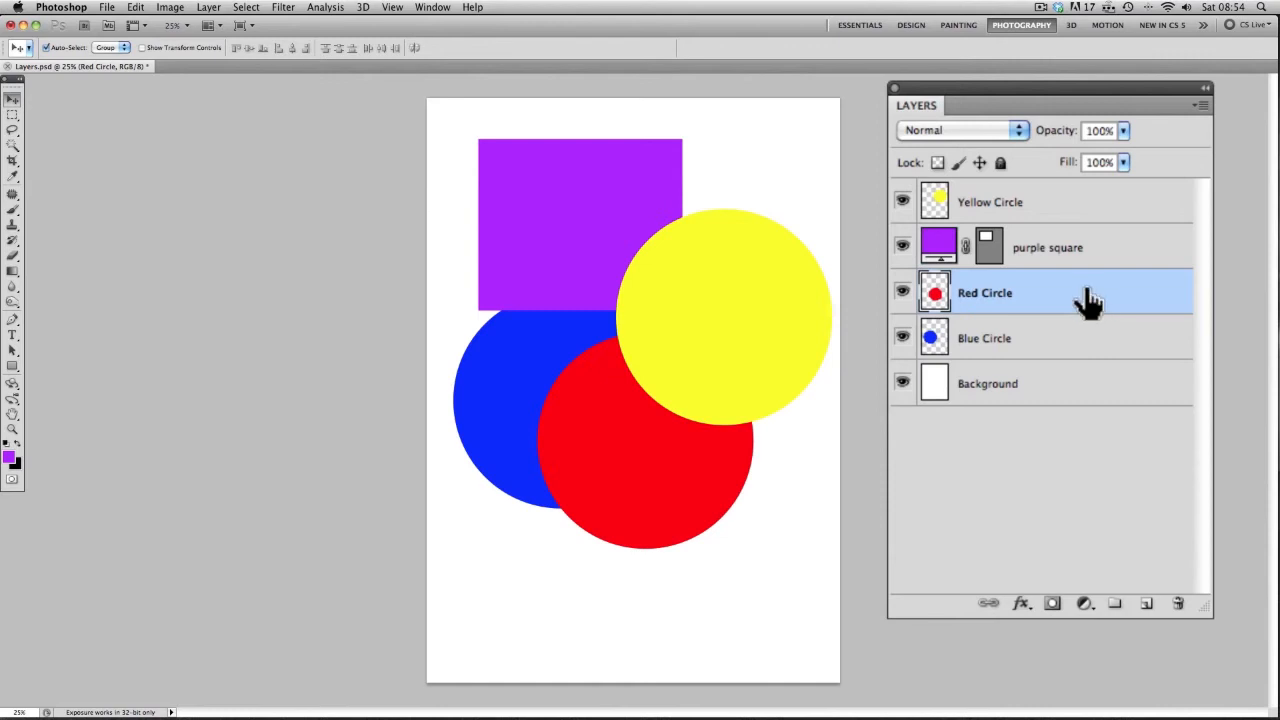
Delete the Red Circle, Yellow Circle, purple square and Blue Circle layers, leaving only the Background
{"action": "left_click_drag", "start_coordinate": [1086, 295], "coordinate": [1185, 602]}
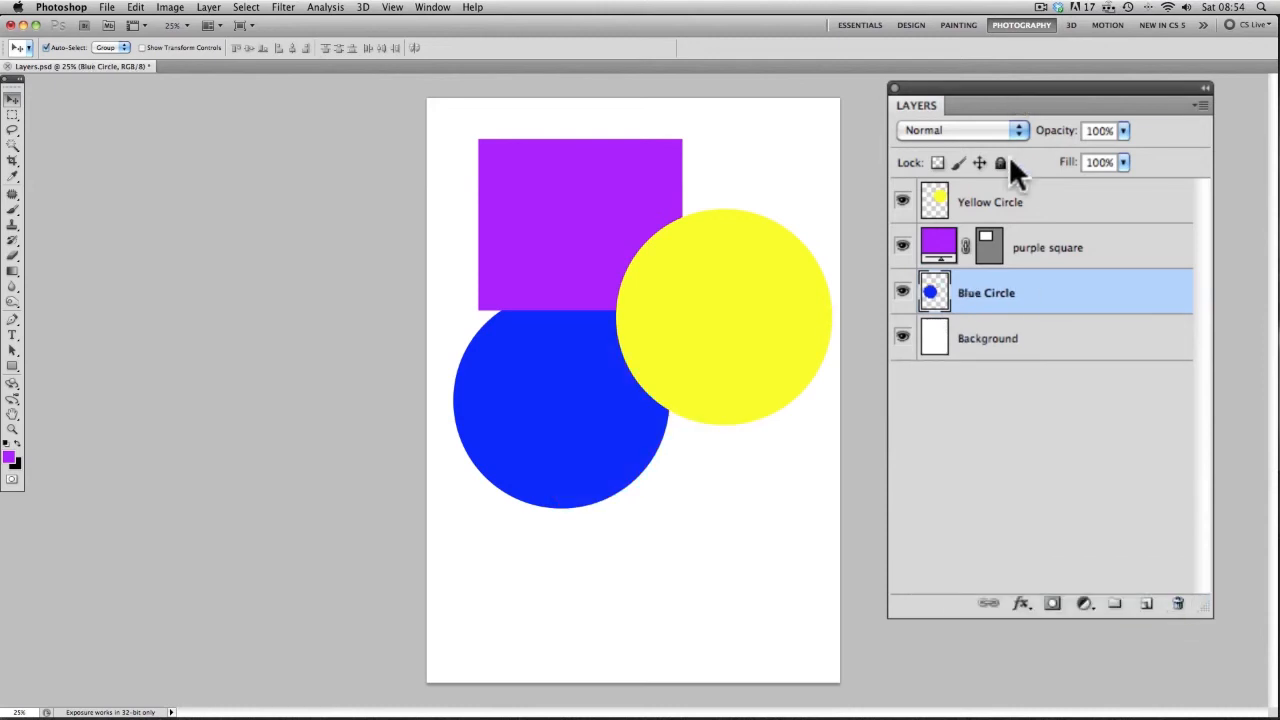
{"action": "left_click_drag", "start_coordinate": [1012, 200], "coordinate": [1178, 604]}
{"action": "left_click_drag", "start_coordinate": [1063, 208], "coordinate": [1182, 603]}
{"action": "key", "text": "Delete"}
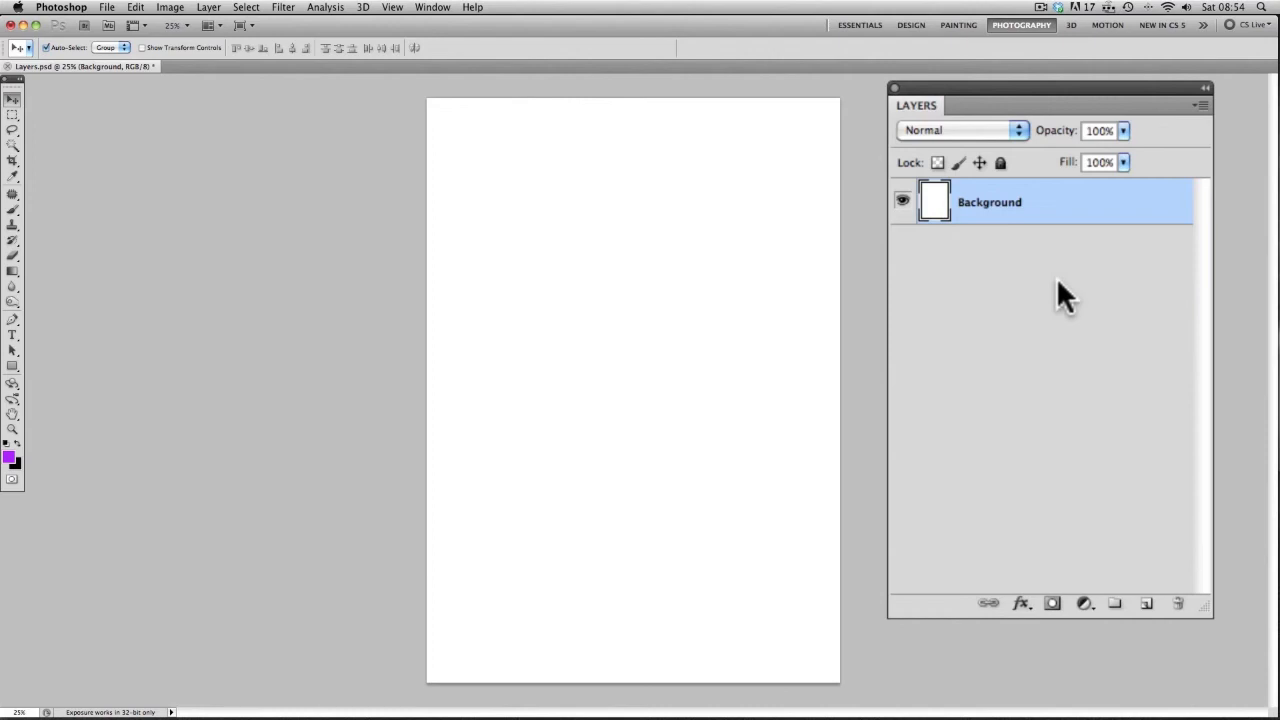
Undo the deletions of all four shape layers
{"action": "key", "text": "super+z"}
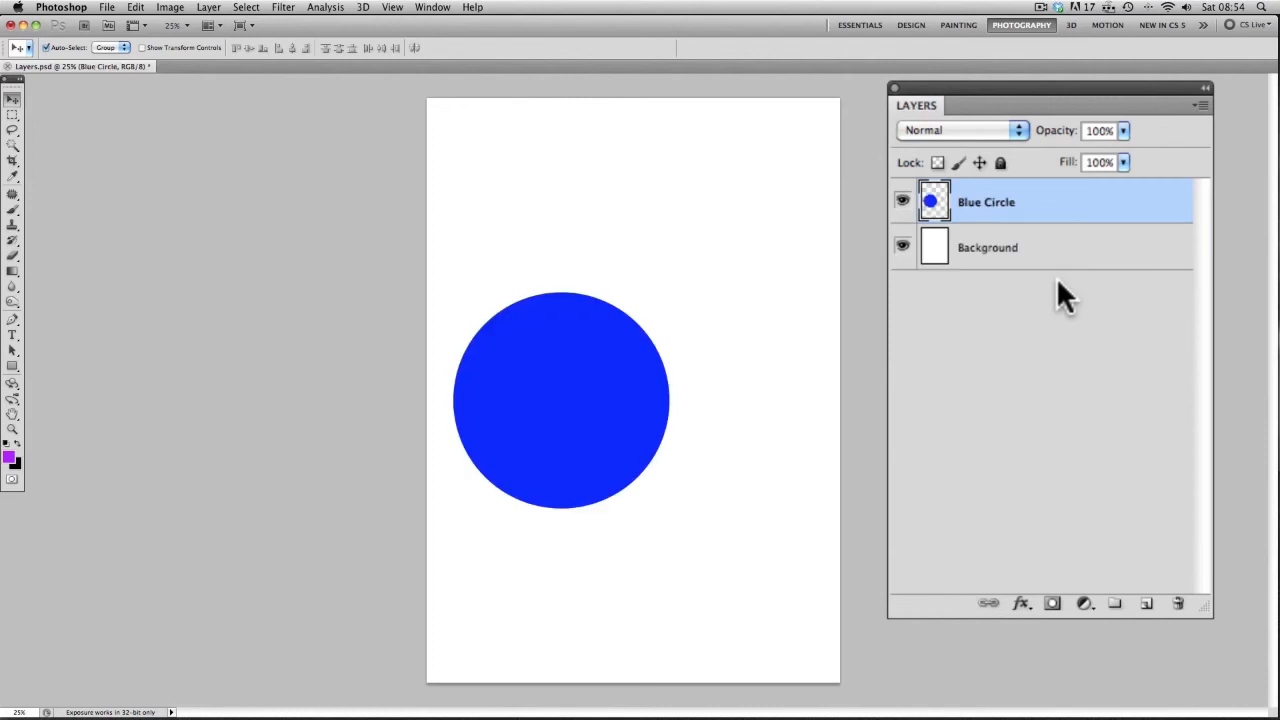
{"action": "key", "text": "alt+super+z"}
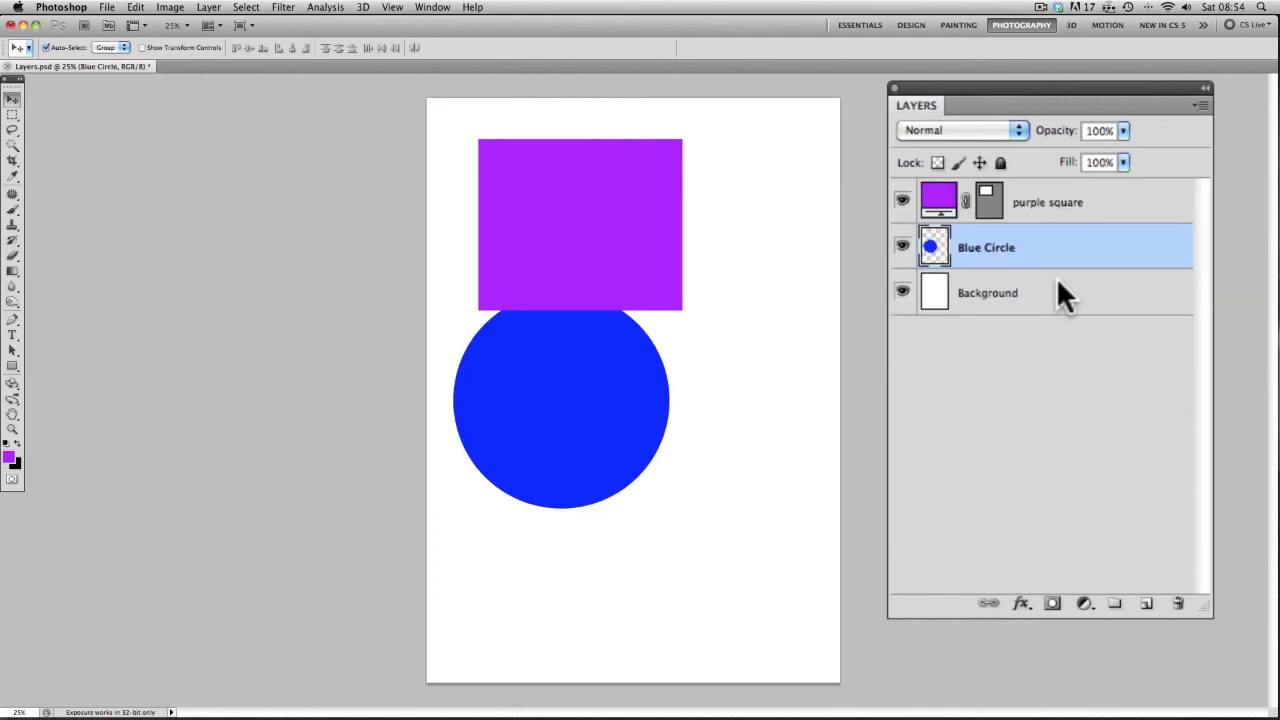
{"action": "key", "text": "alt+super+z"}
{"action": "key", "text": "alt+super+z"}
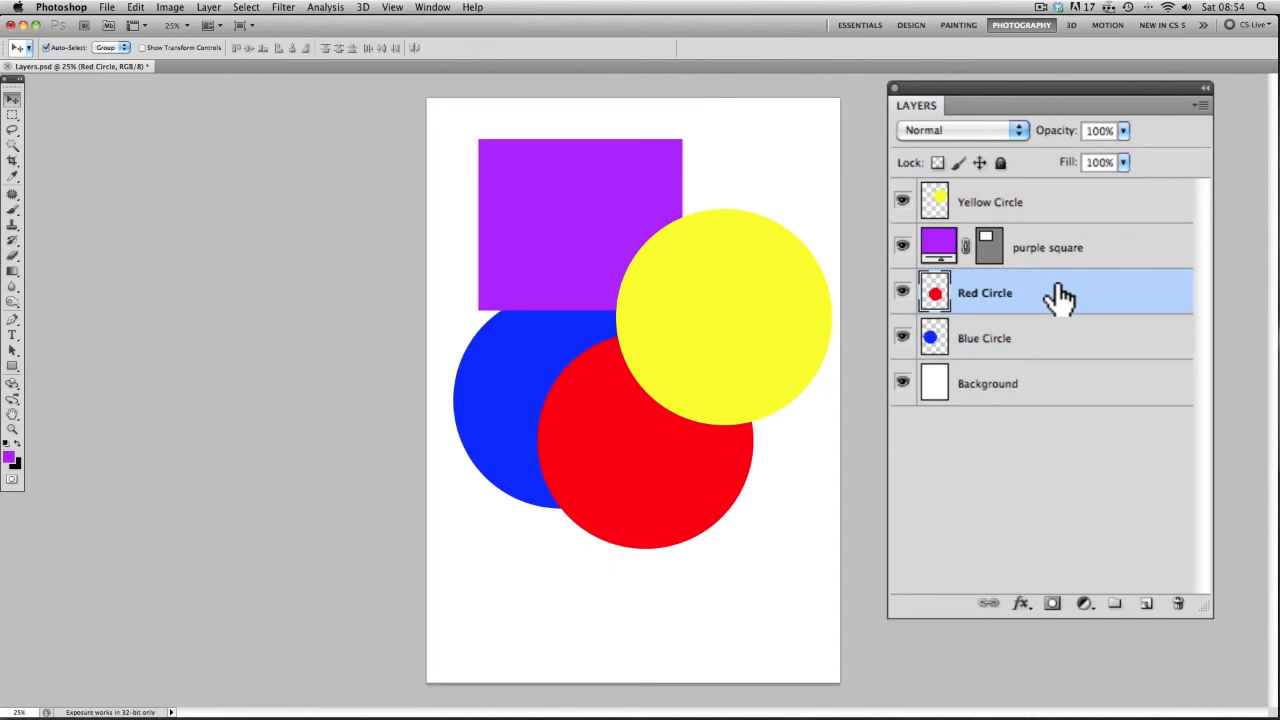